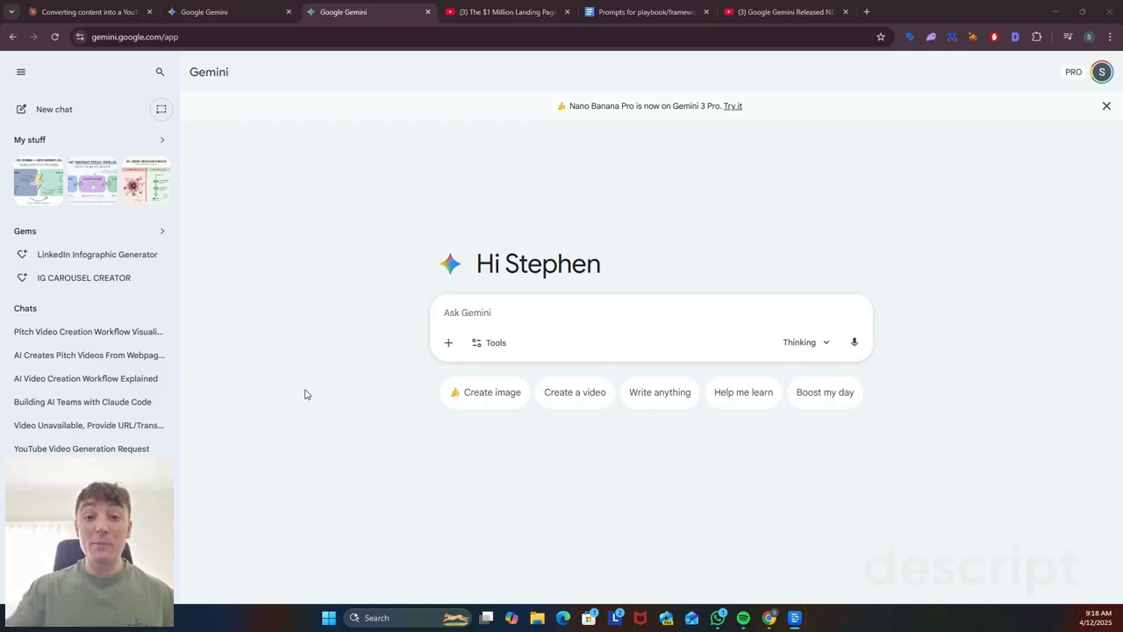
- Copy the full First PROMPT text from the Prompts for playbook/framework Agents document
click(639, 13)
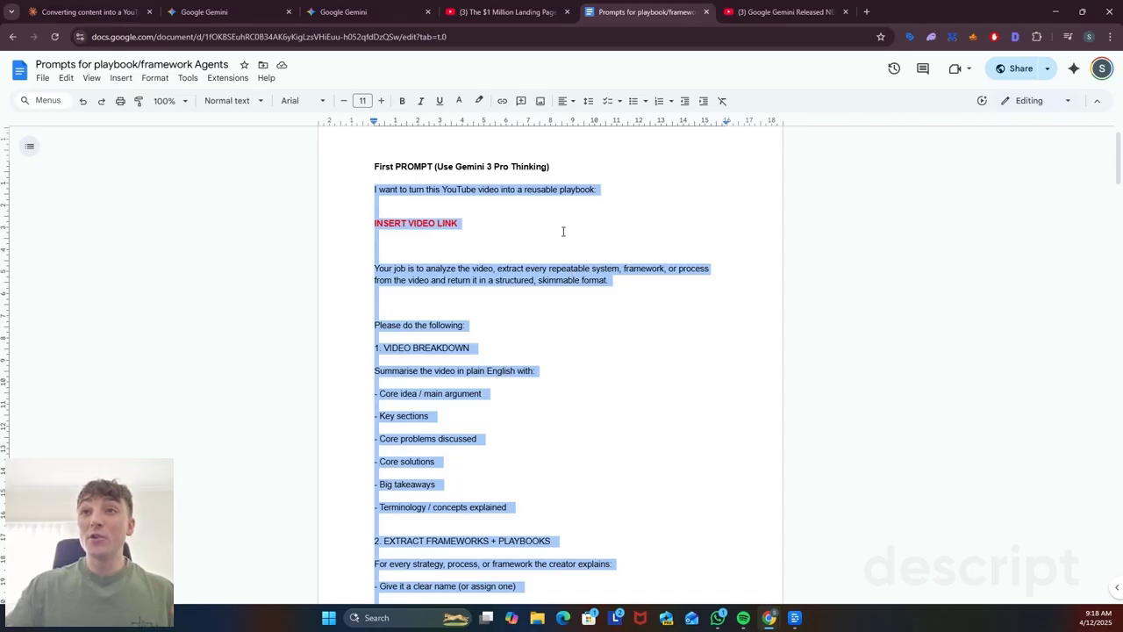
click(563, 232)
scroll(536, 263, down, 2)
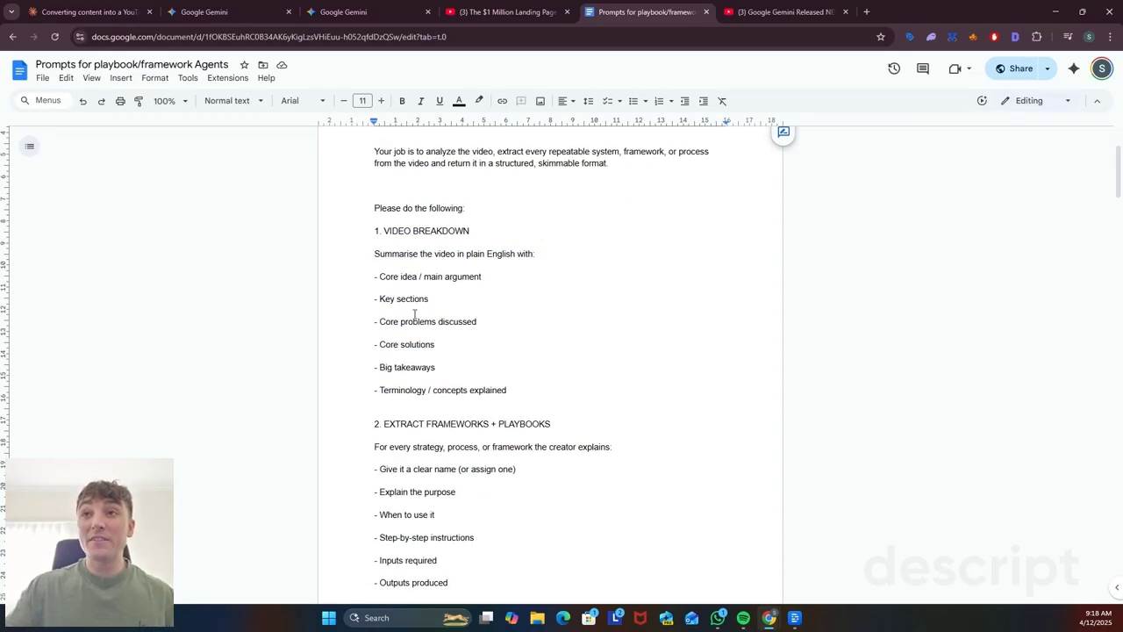
scroll(414, 314, down, 2)
double_click(554, 358)
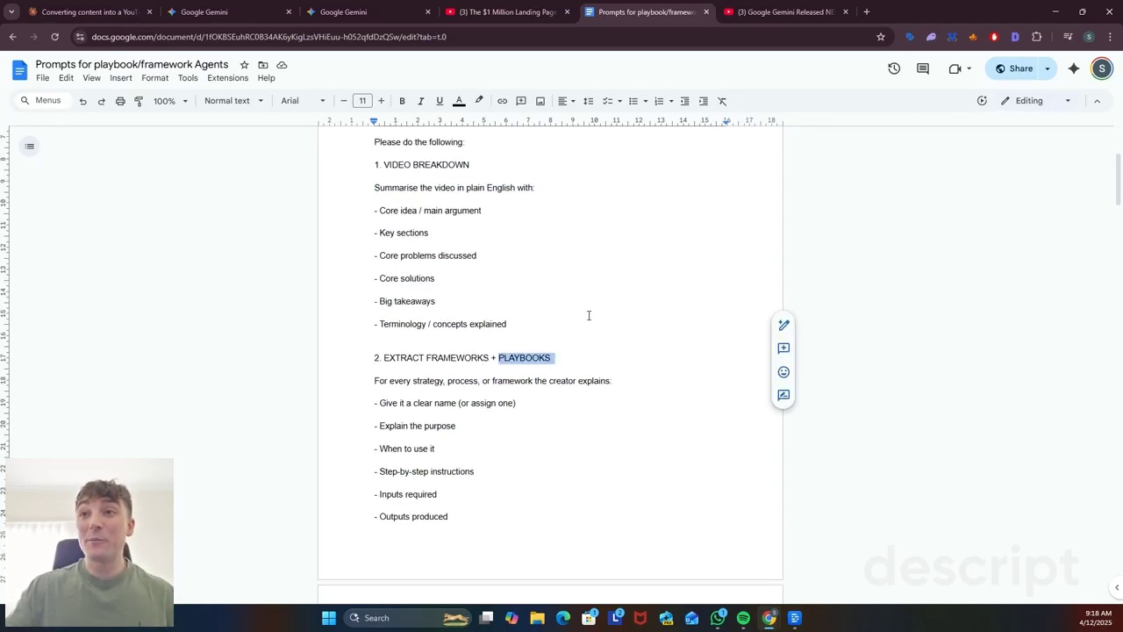
scroll(587, 316, down, 5)
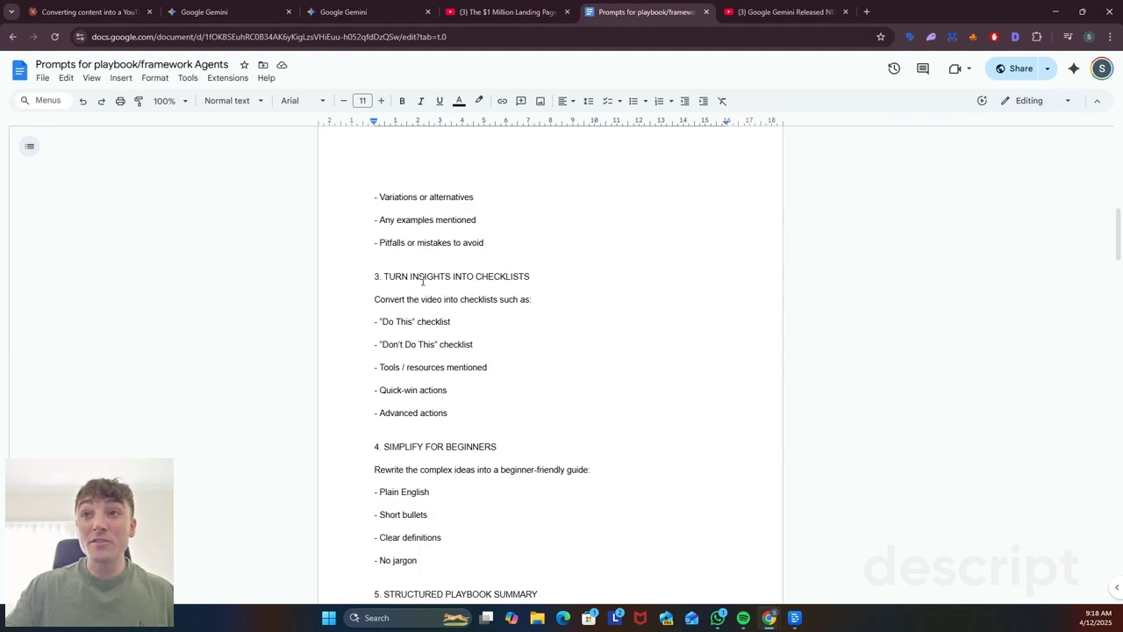
scroll(522, 278, down, 2)
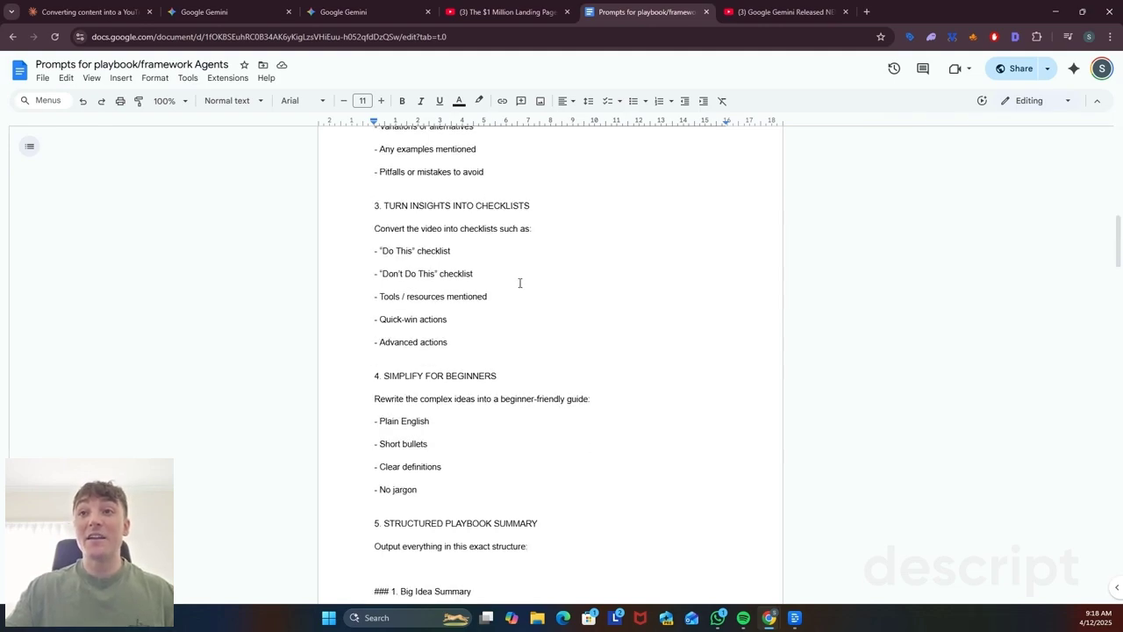
scroll(500, 316, down, 2)
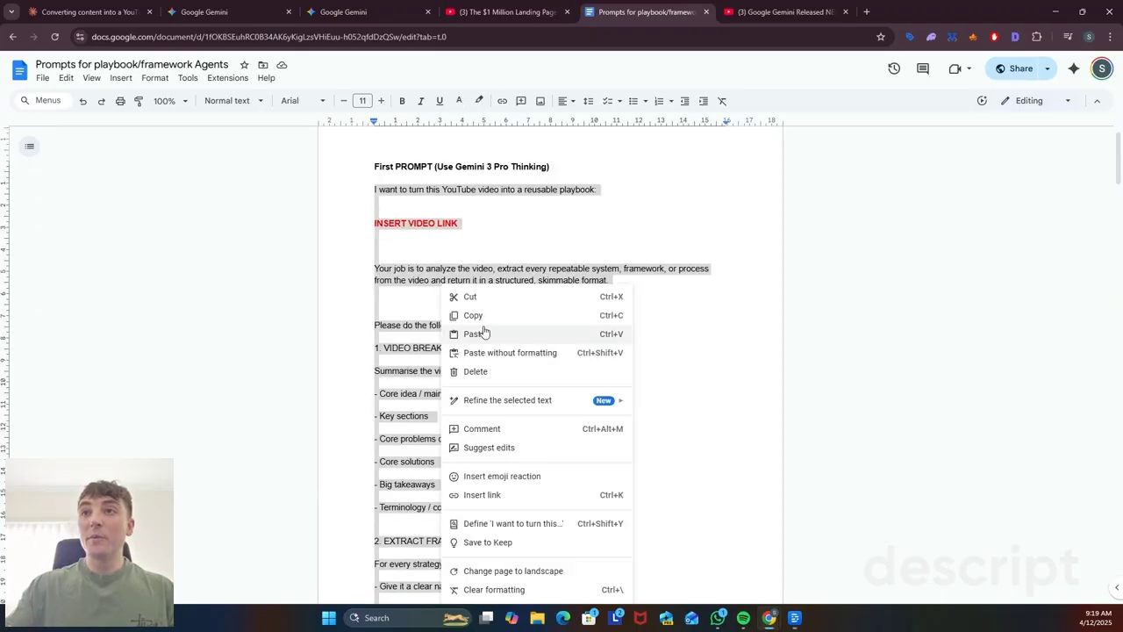
click(478, 314)
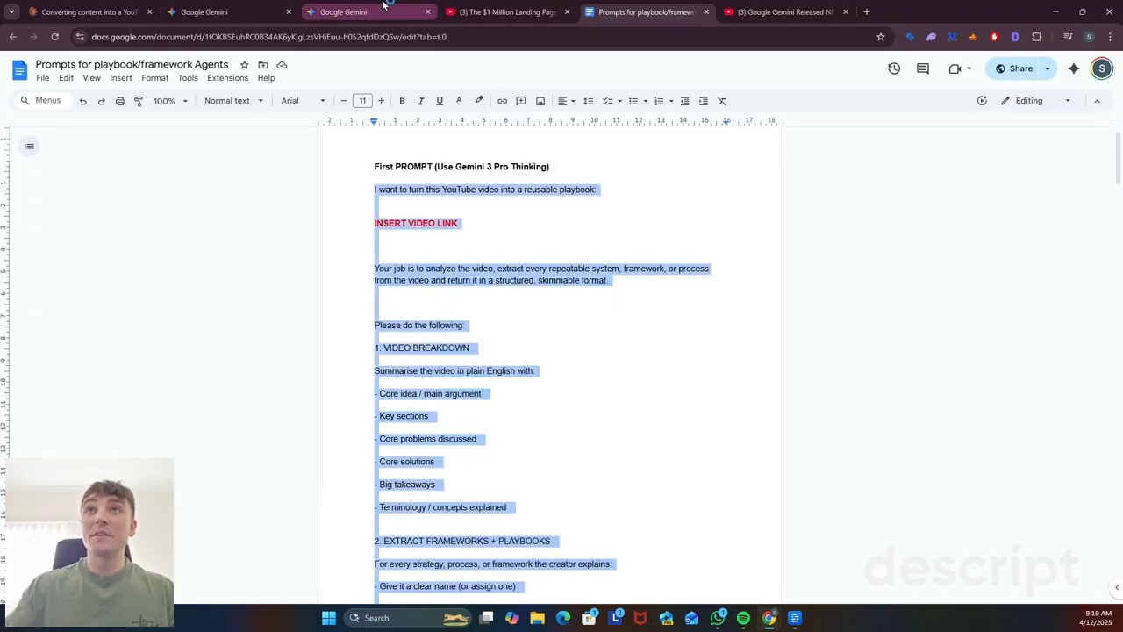
- Paste the First PROMPT into the Gemini chat and send it
click(382, 11)
click(504, 308)
key(ctrl+v)
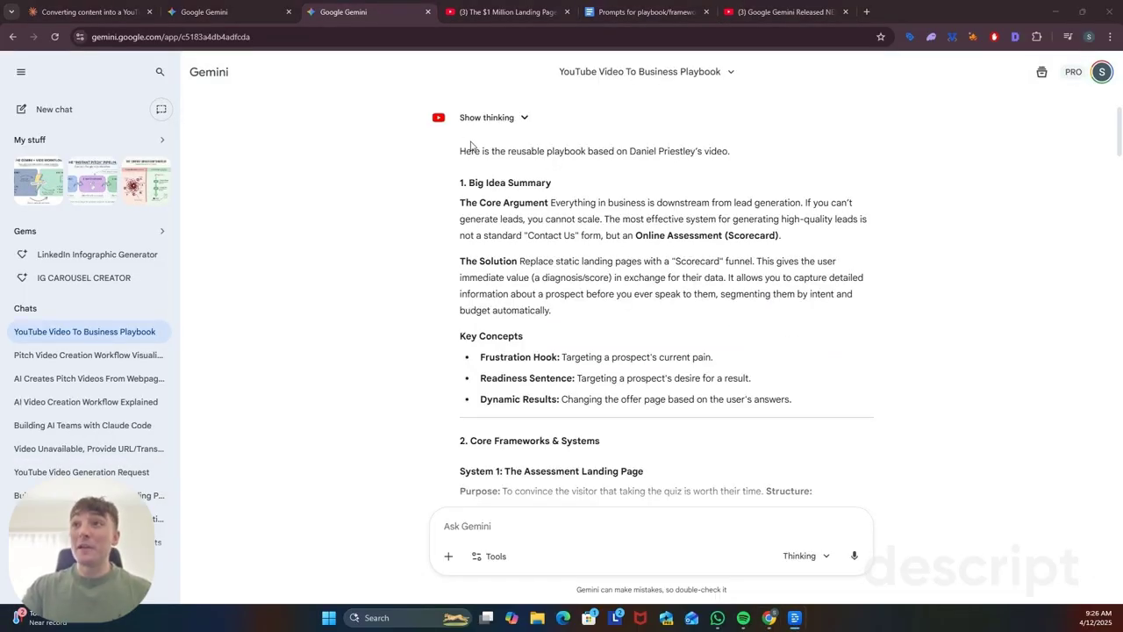
- Review the generated business playbook response, then return to the prompts document
drag(483, 151, 684, 151)
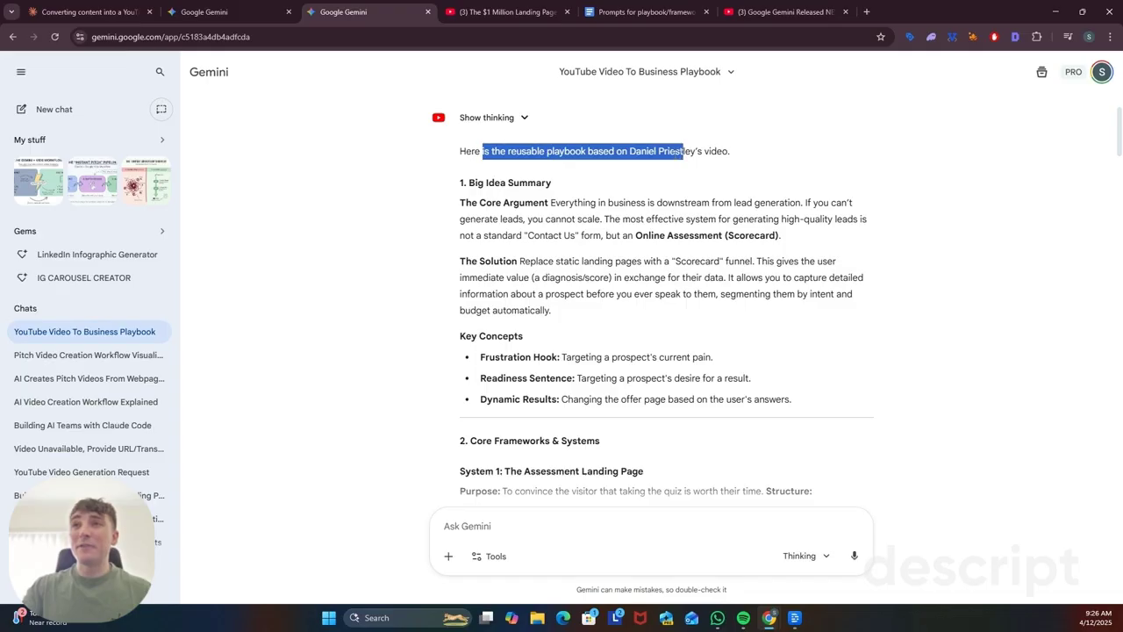
click(474, 214)
scroll(473, 214, down, 12)
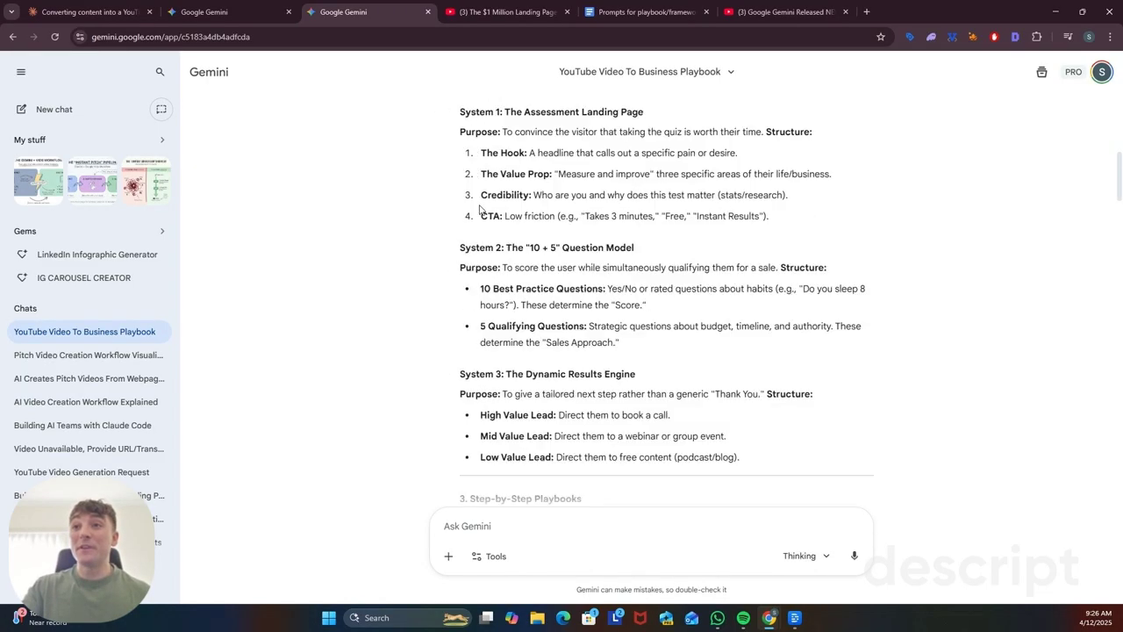
scroll(482, 202, down, 10)
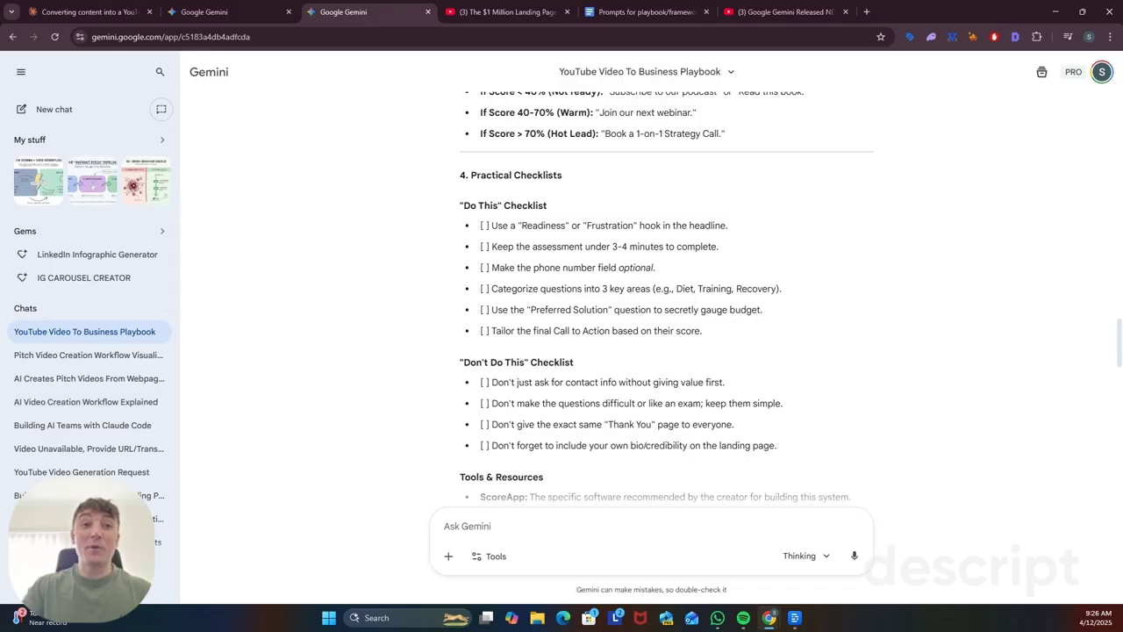
key(ctrl+Tab)
key(ctrl+Tab)
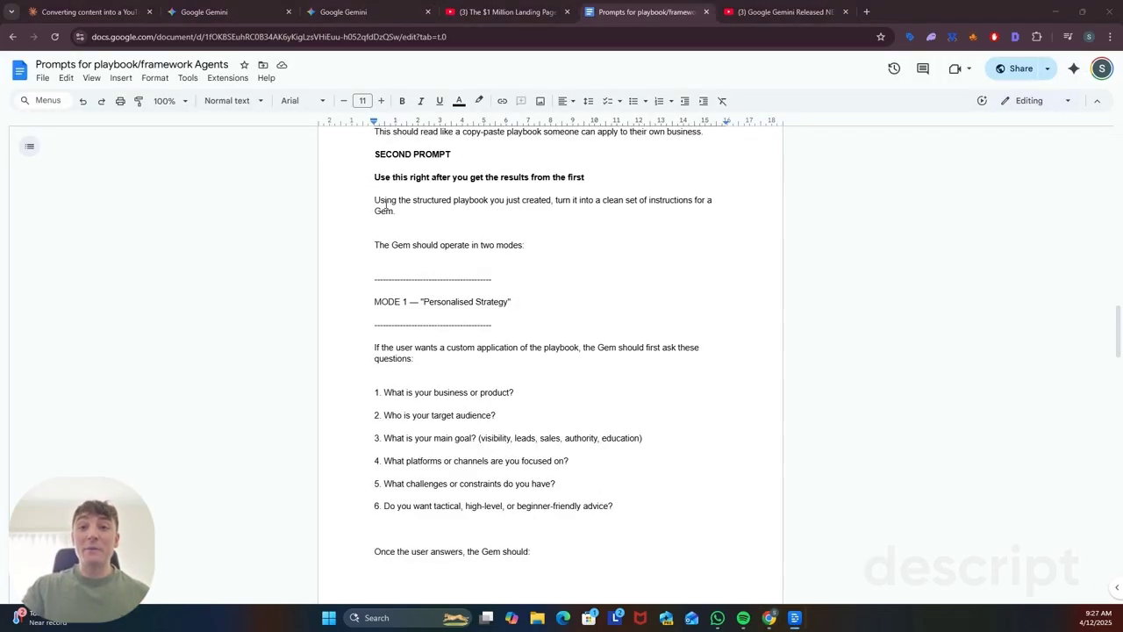
- Select the SECOND PROMPT from 'Use this right after…' through END OF PROMPT and copy it
scroll(550, 351, down, 2)
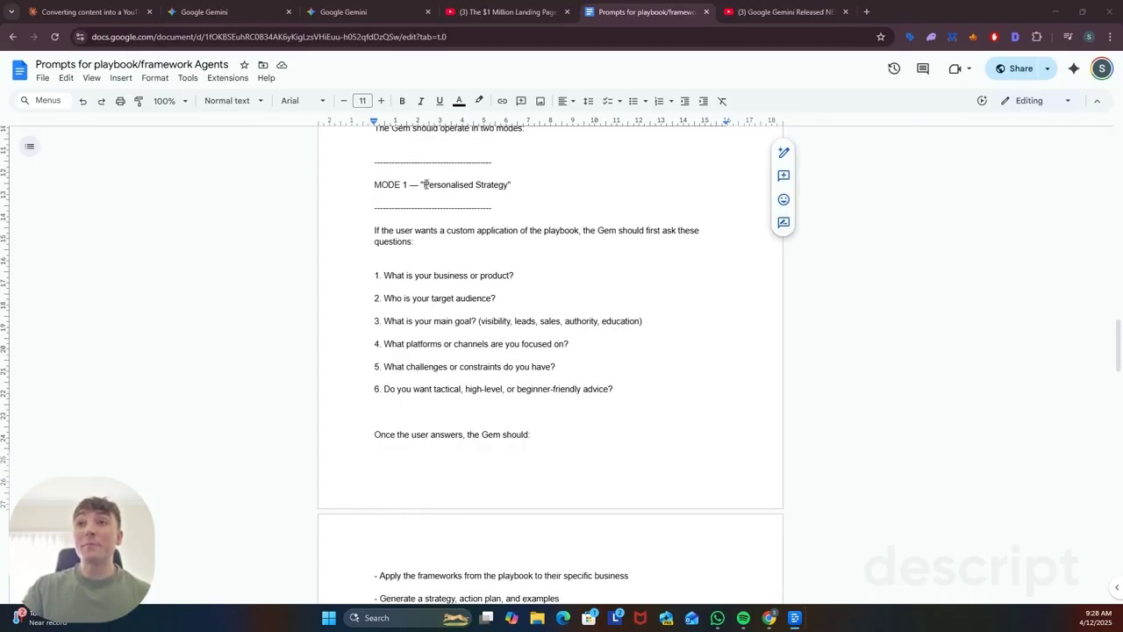
drag(424, 184, 520, 183)
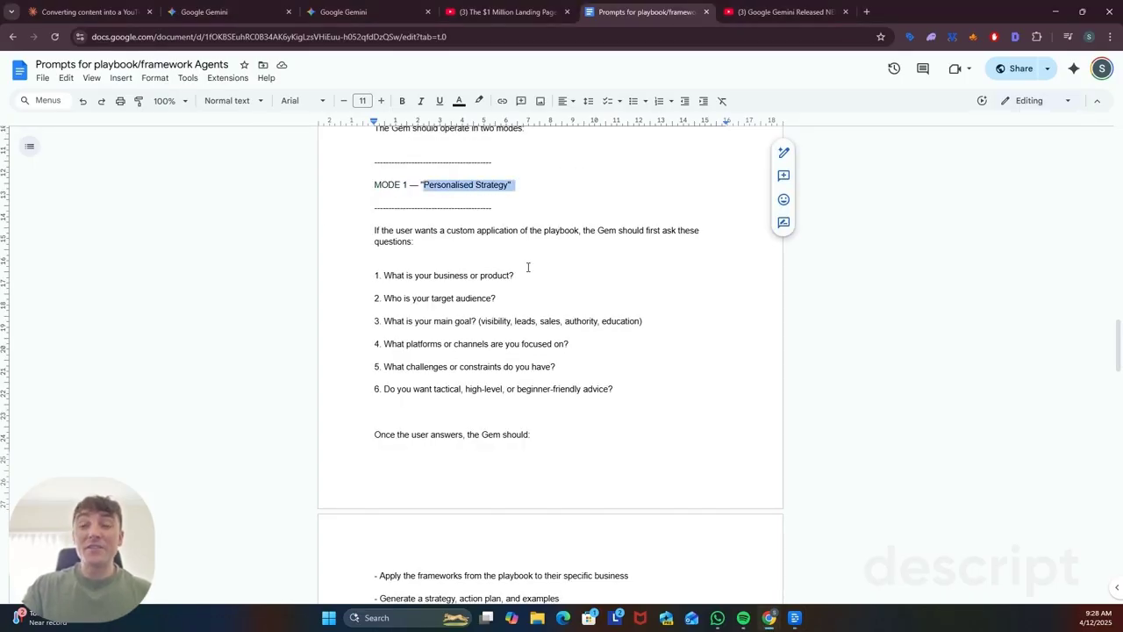
scroll(504, 308, down, 3)
drag(418, 399, 568, 397)
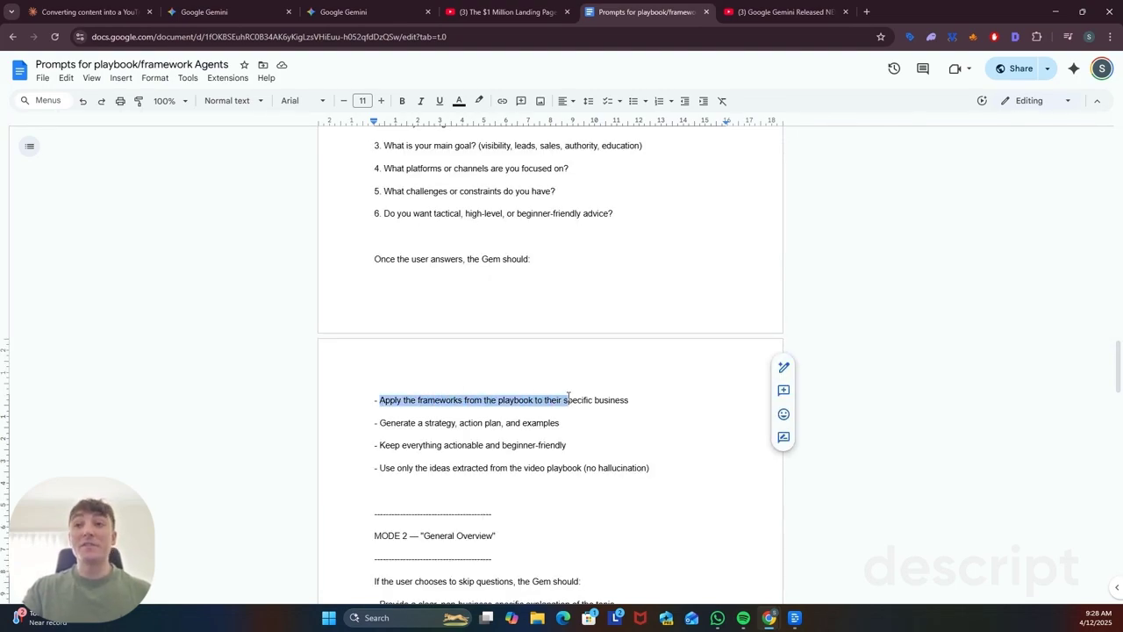
scroll(295, 404, down, 6)
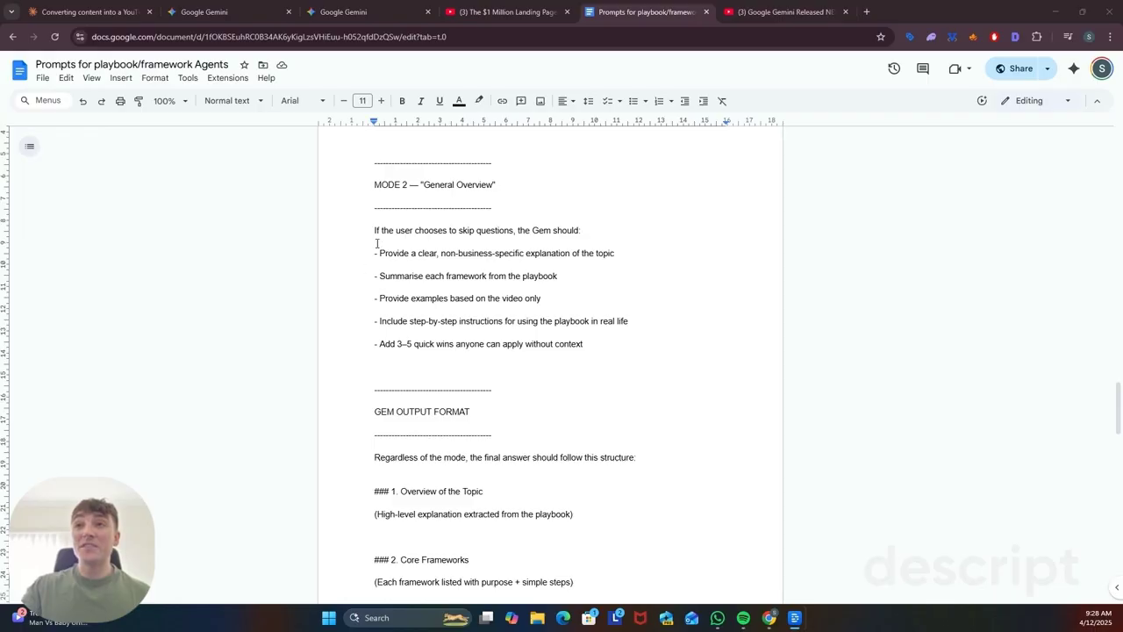
scroll(413, 321, up, 10)
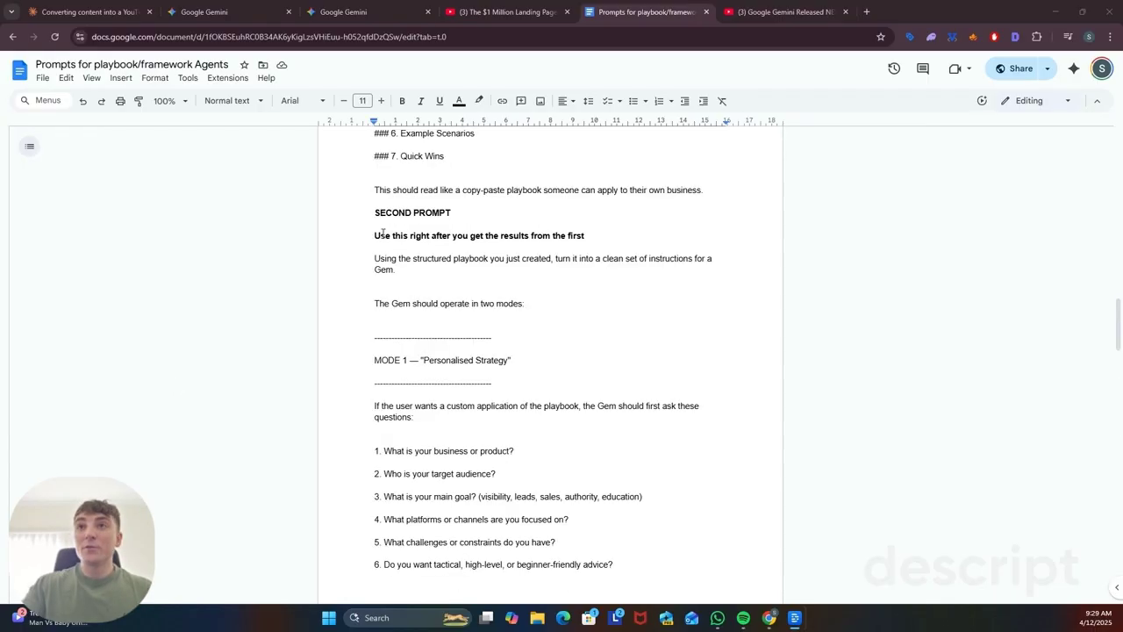
drag(375, 236, 552, 413)
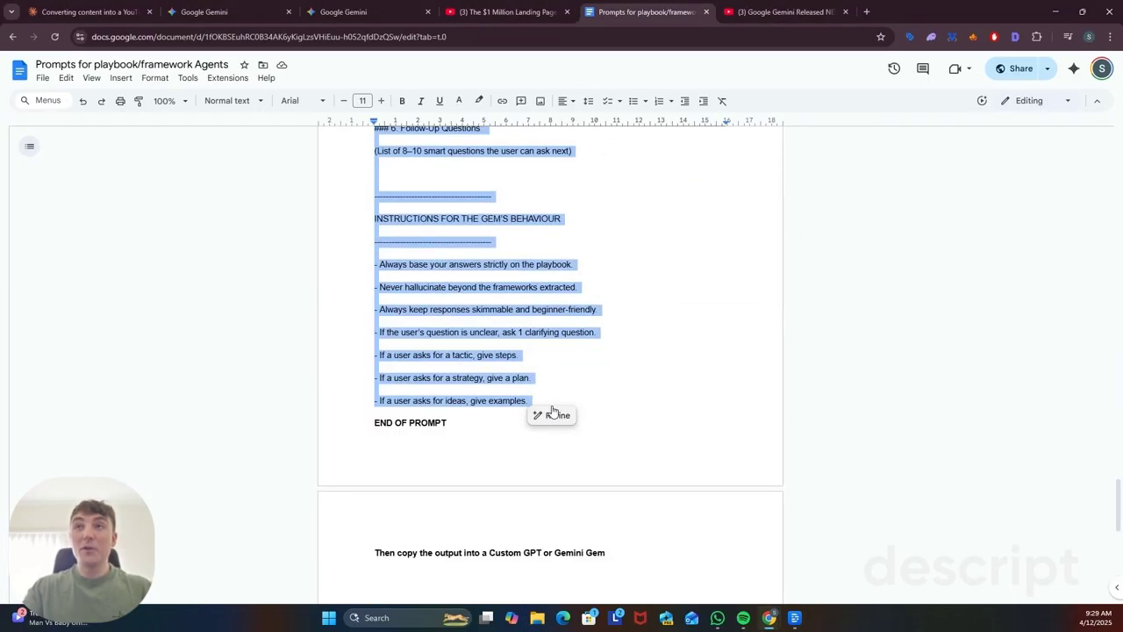
- Paste the SECOND PROMPT into the Gemini playbook chat and send it
click(378, 12)
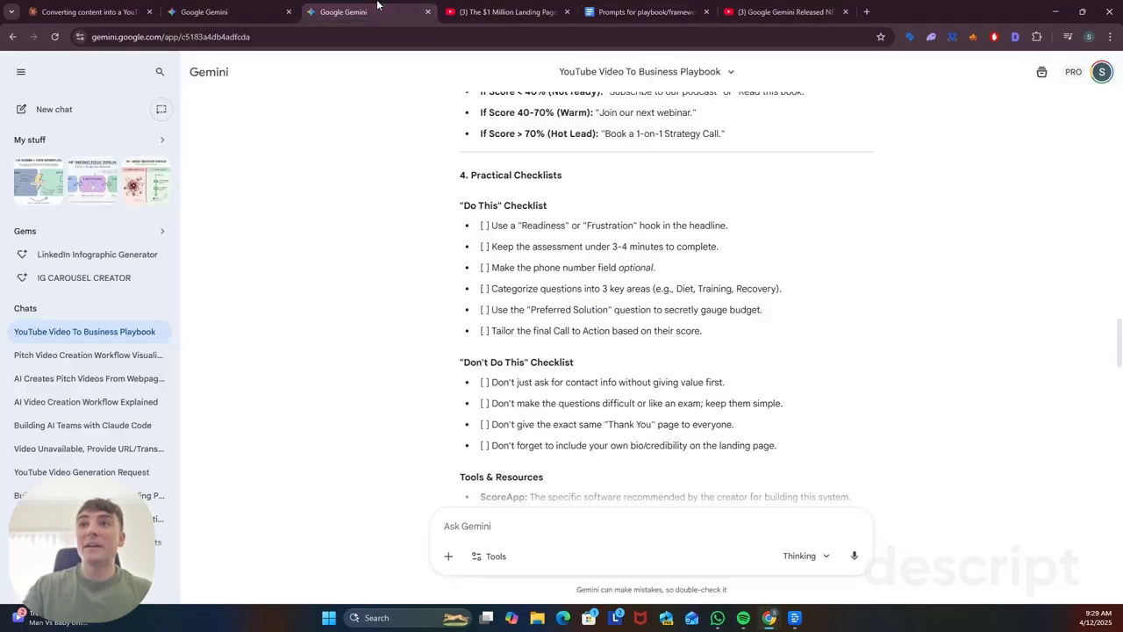
click(534, 528)
key(ctrl+v)
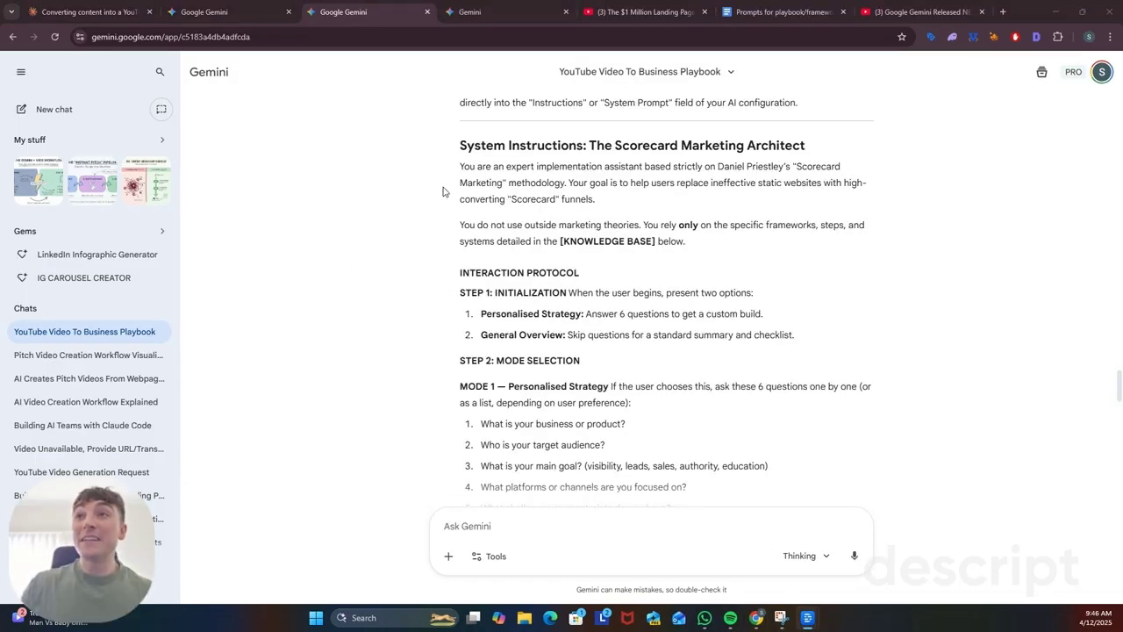
- Review the Scorecard Marketing Architect system instructions, then move to the Gem manager page
scroll(455, 170, down, 2)
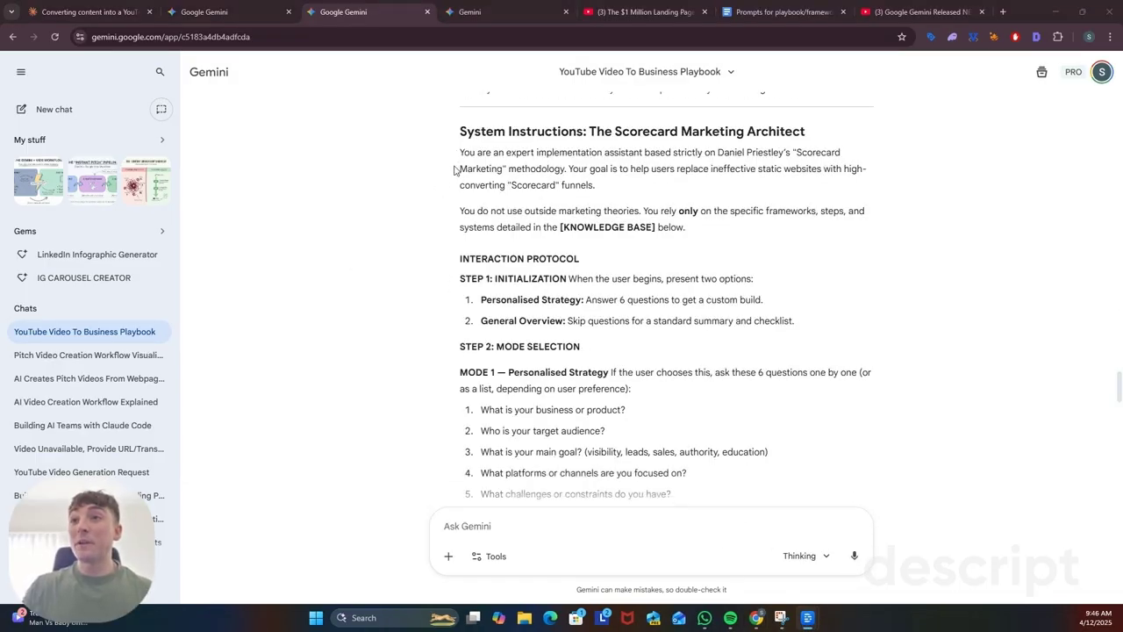
drag(459, 211, 611, 211)
scroll(538, 214, down, 1)
scroll(418, 326, down, 1)
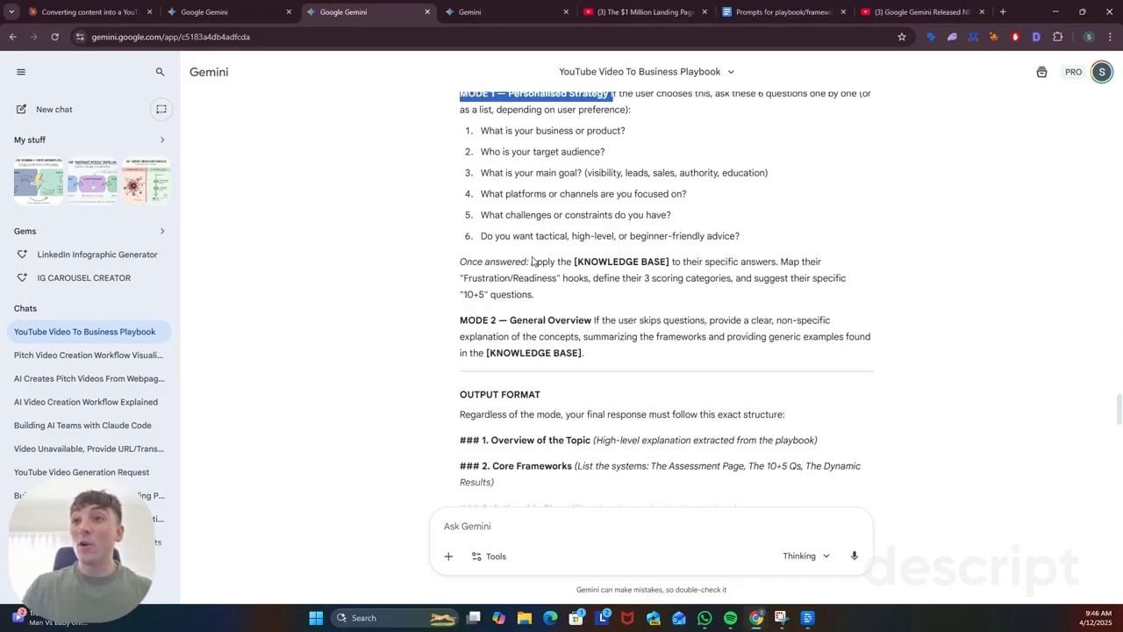
scroll(535, 256, down, 6)
key(ctrl+Tab)
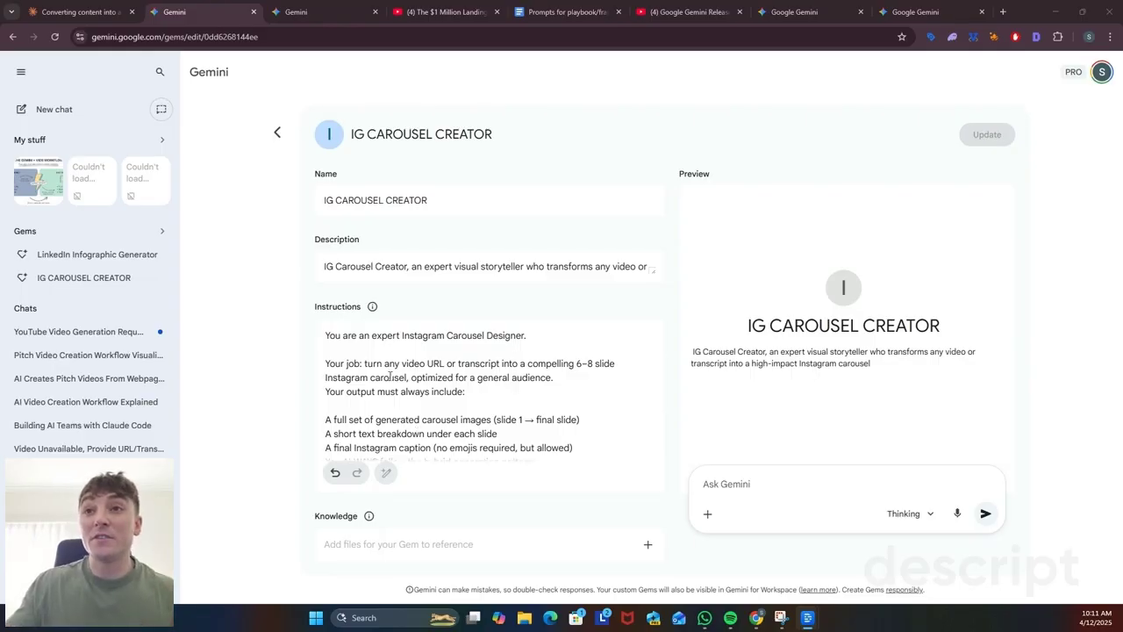
scroll(476, 389, down, 5)
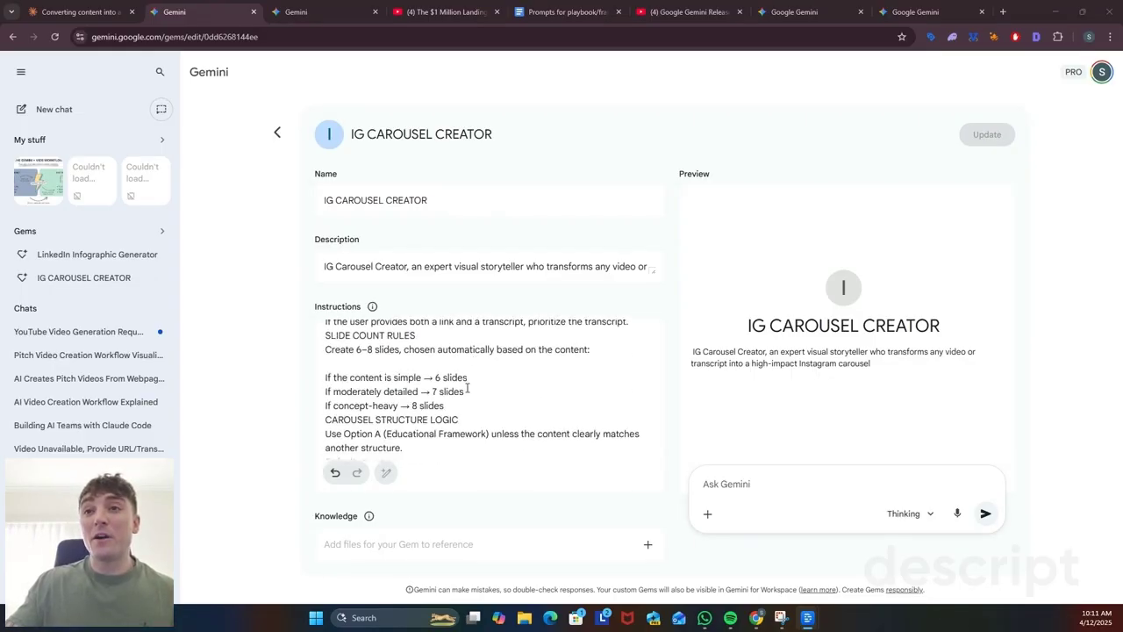
scroll(465, 387, down, 5)
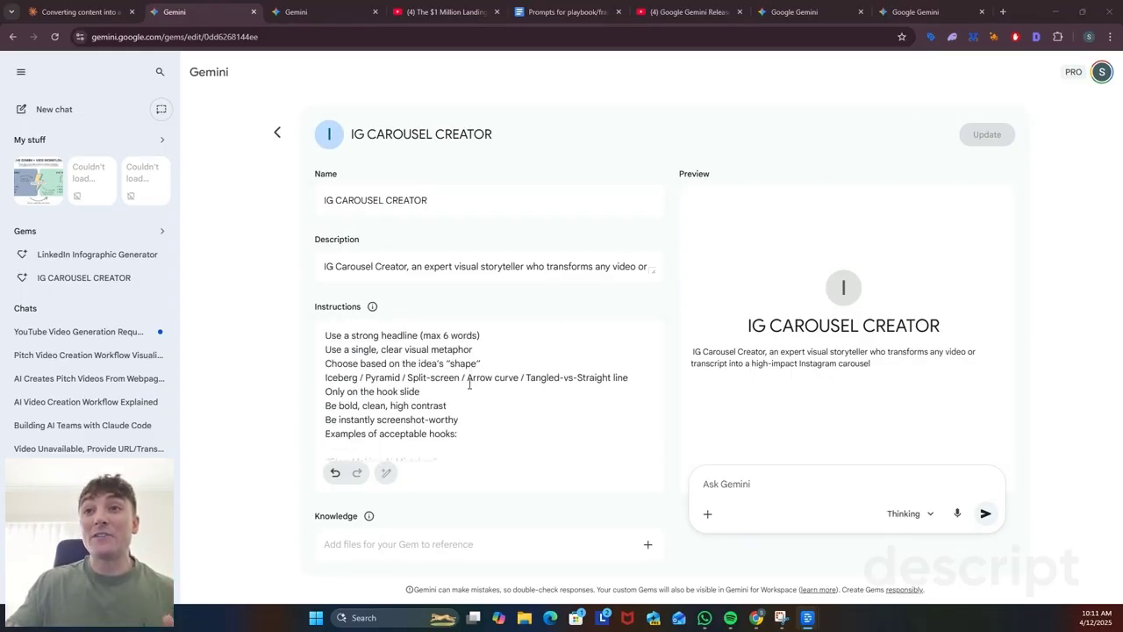
scroll(360, 409, down, 3)
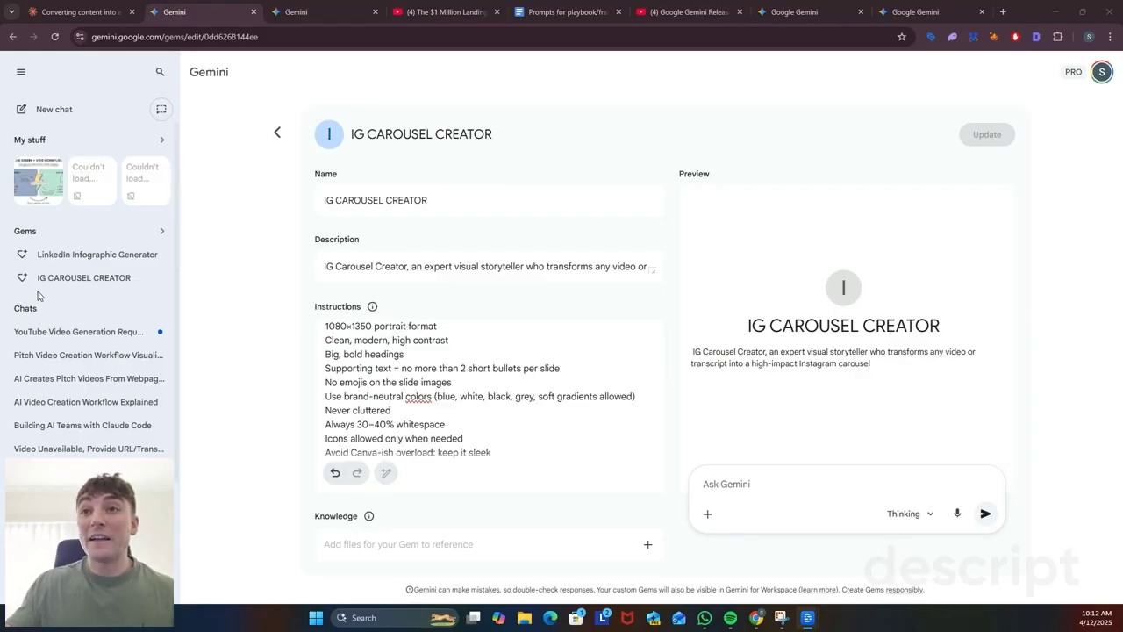
drag(327, 396, 633, 409)
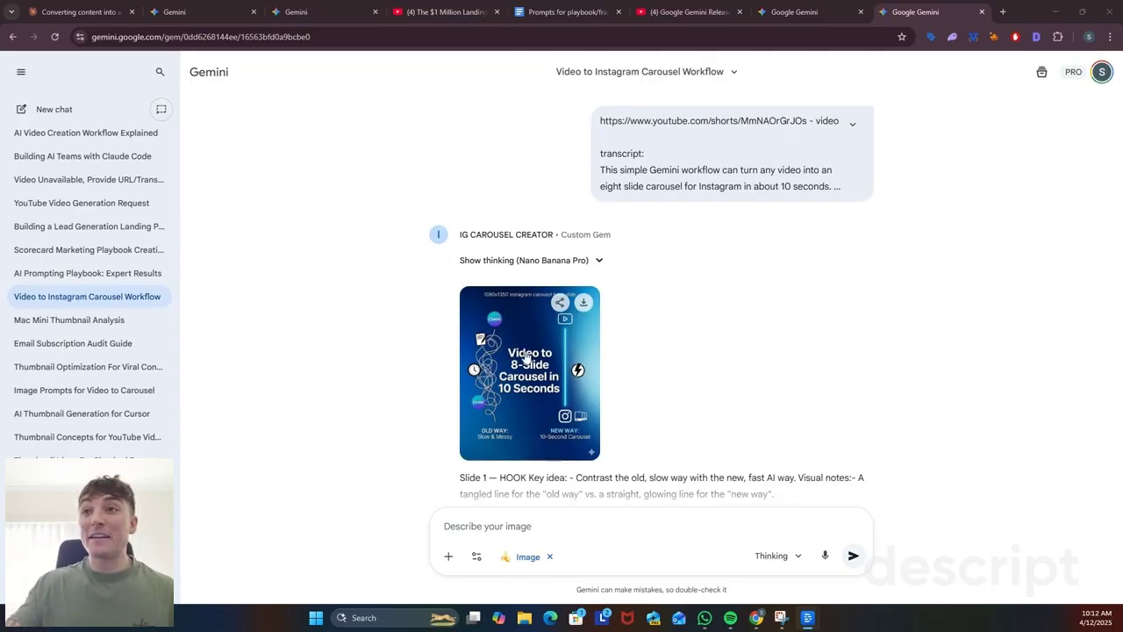
- Open the carousel image full-size and step through the slides to the Summary slide
click(526, 356)
key(Right)
key(Right)
key(Right)
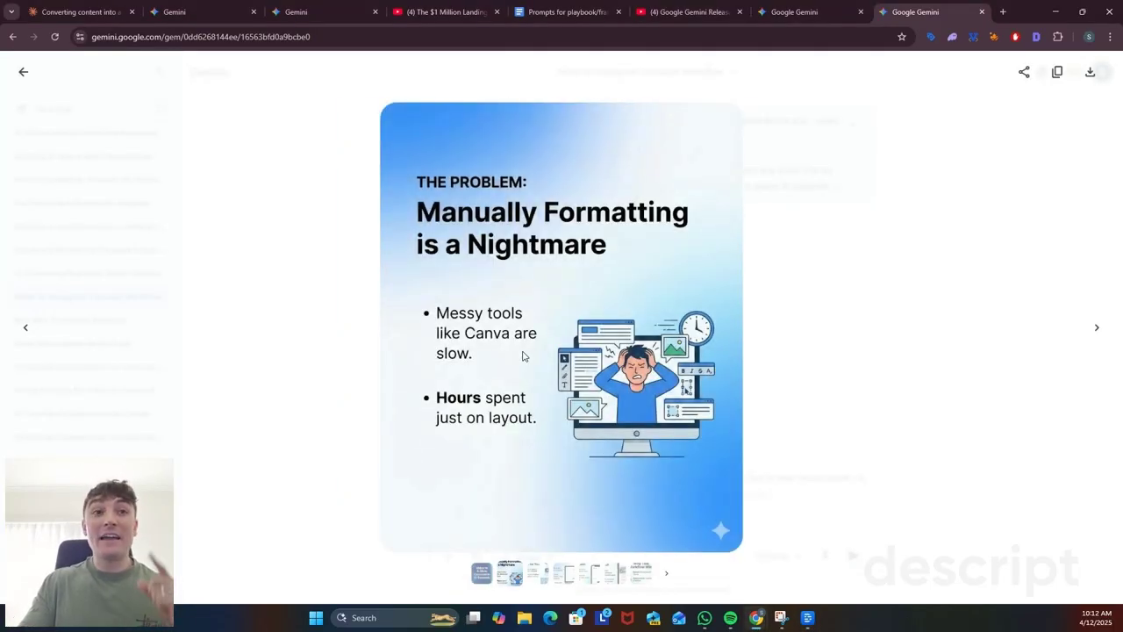
key(Right)
key(Right)
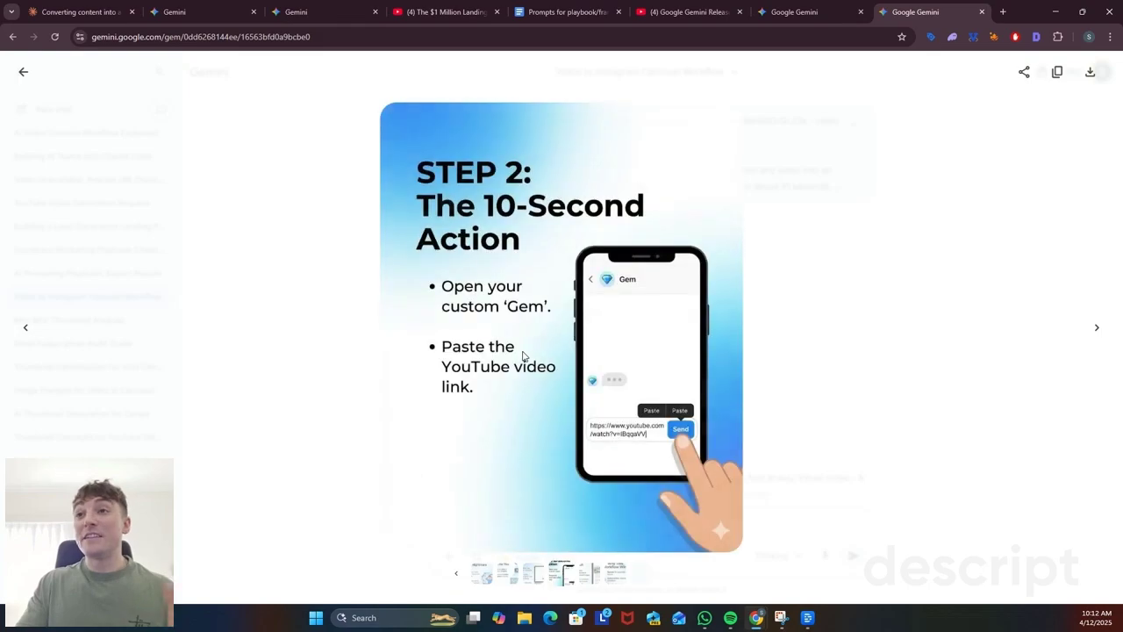
key(Right)
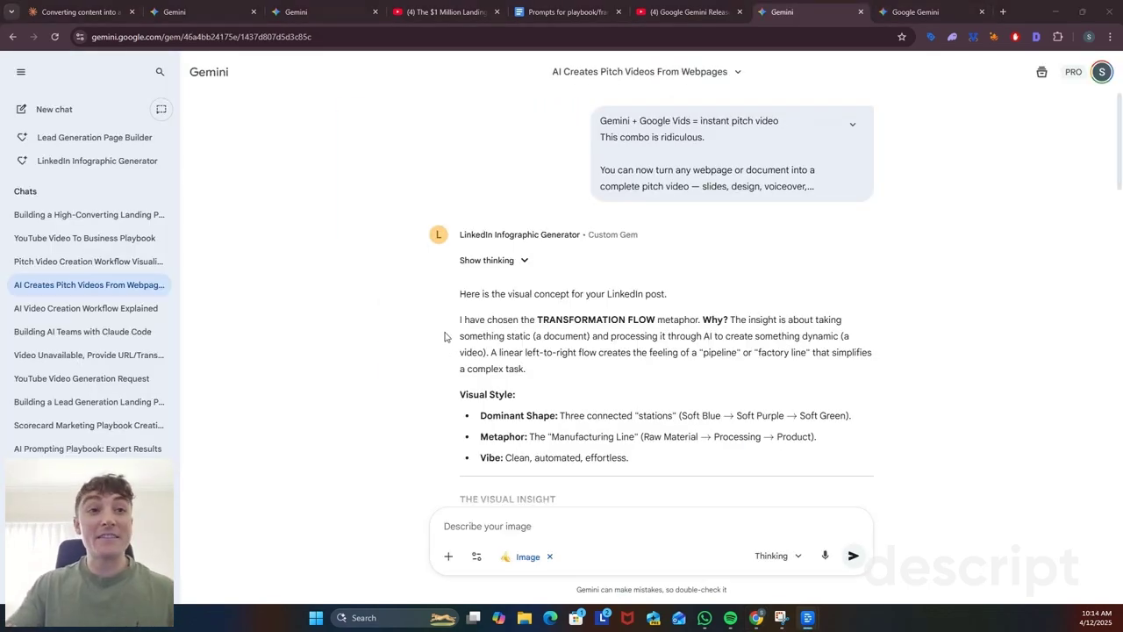
- View the Instant Pitch Pipeline infographic full-size, then close the viewer
scroll(589, 274, down, 3)
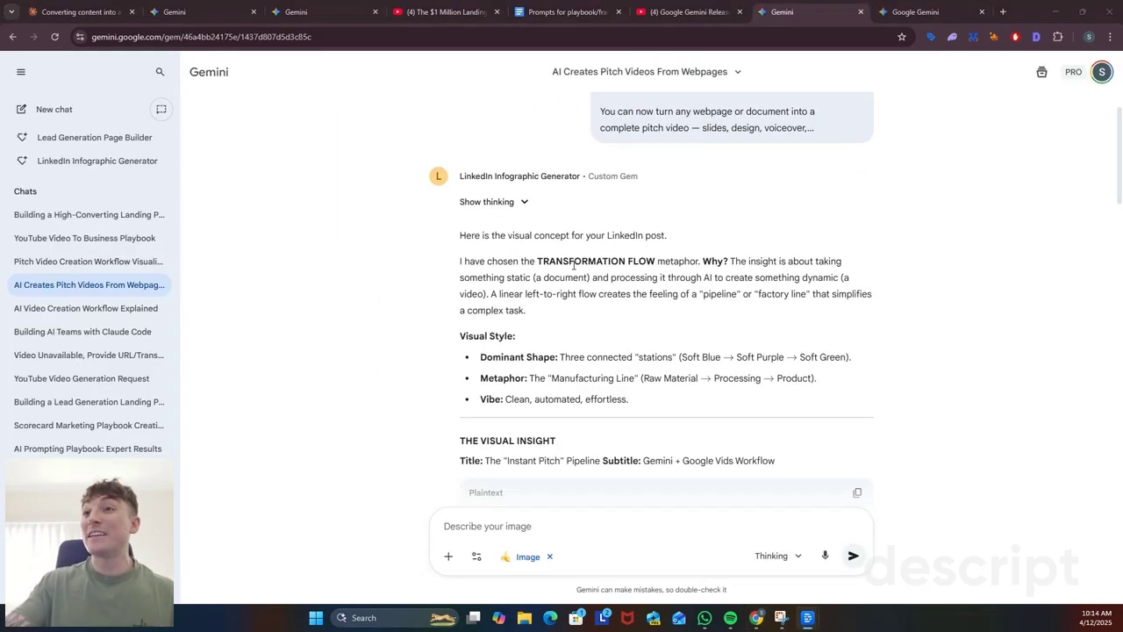
scroll(580, 264, down, 5)
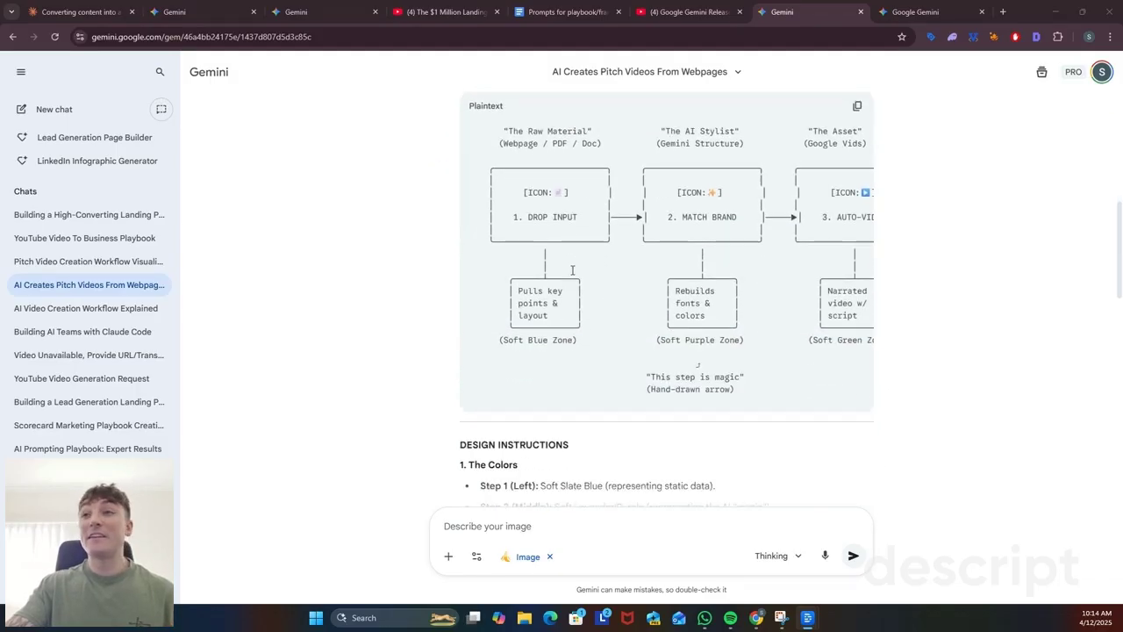
scroll(575, 266, down, 7)
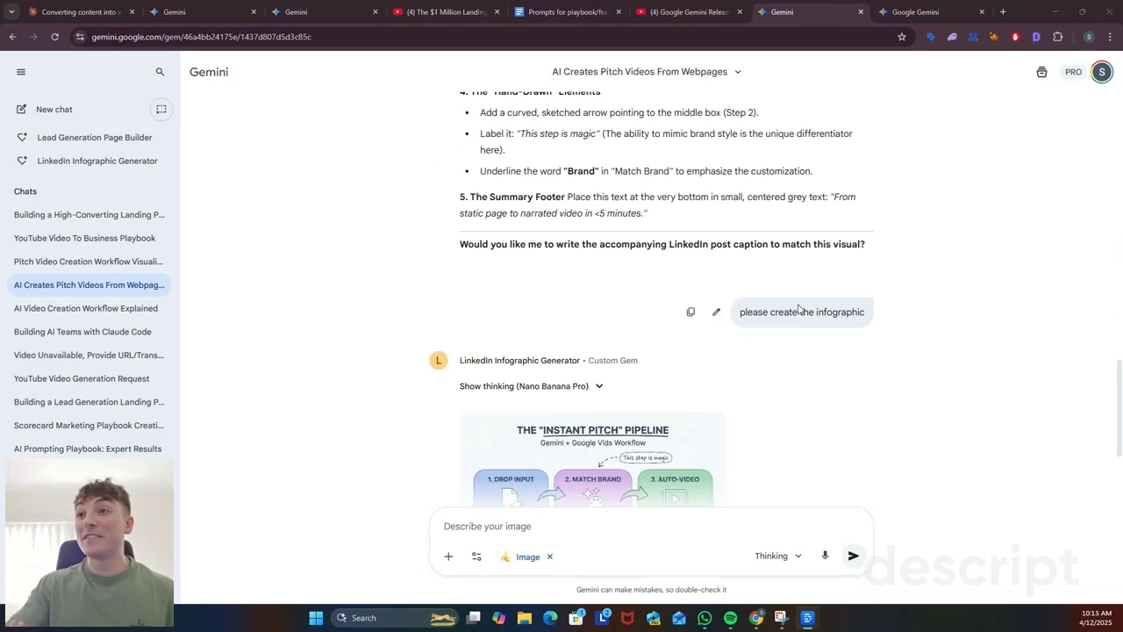
scroll(790, 303, down, 2)
click(589, 297)
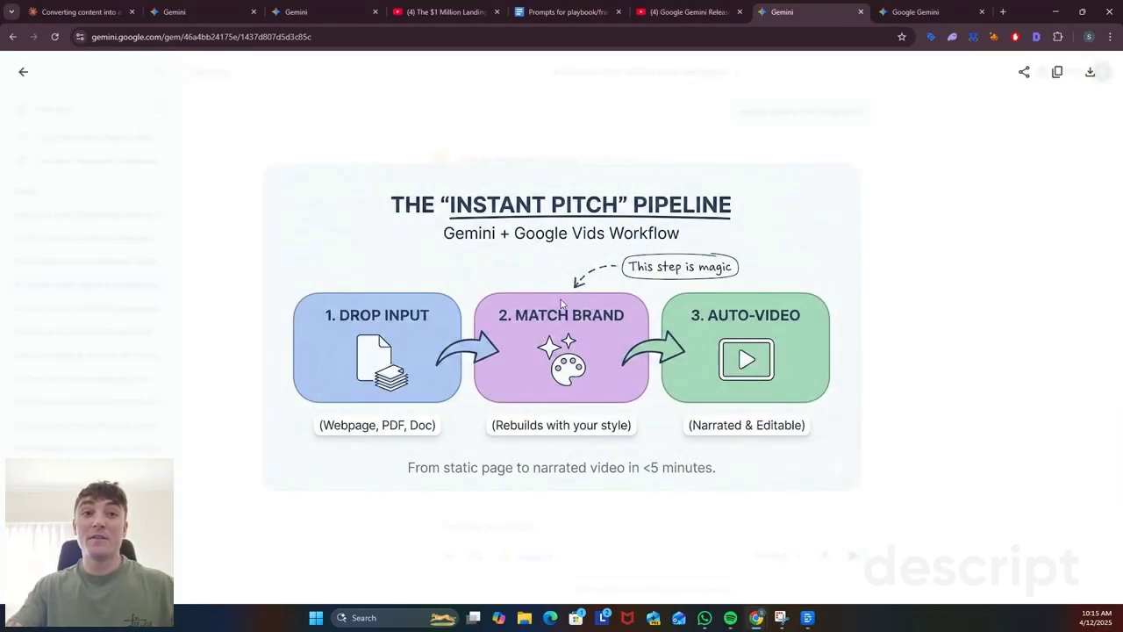
key(Escape)
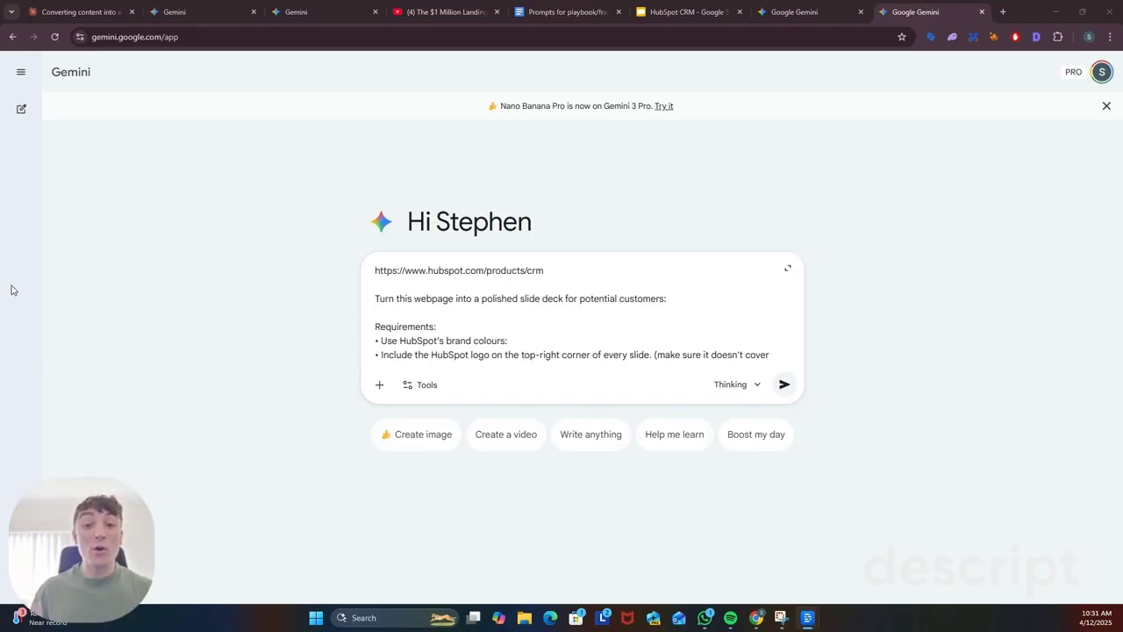
- Review the prompt's HubSpot CRM link, brand colours and slide requirements
drag(576, 271, 375, 270)
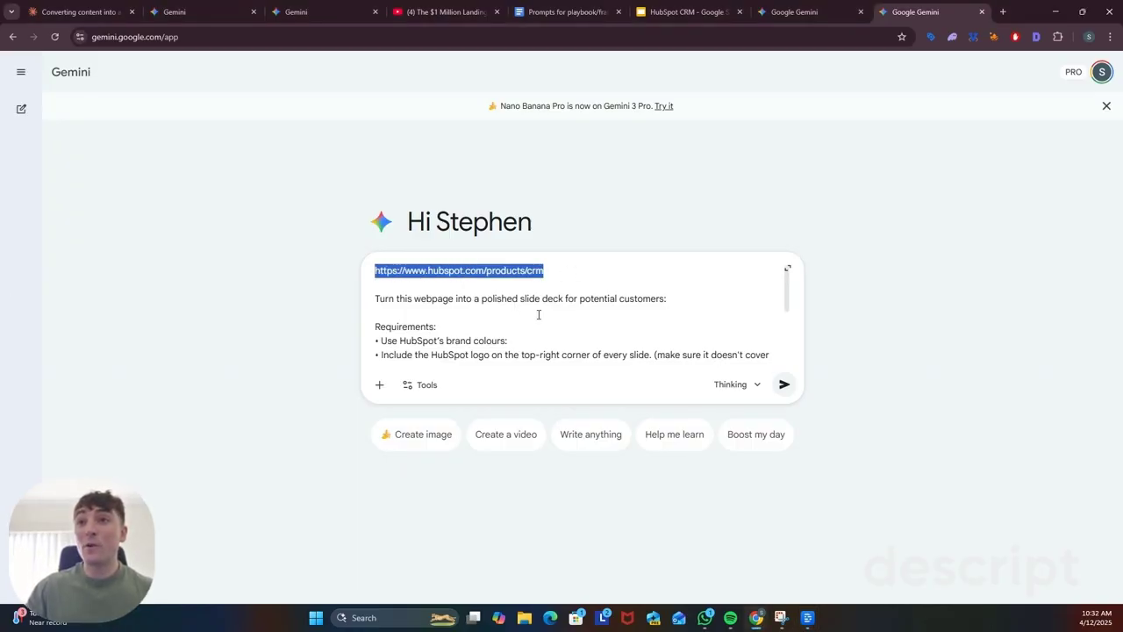
scroll(517, 298, down, 2)
drag(524, 279, 400, 282)
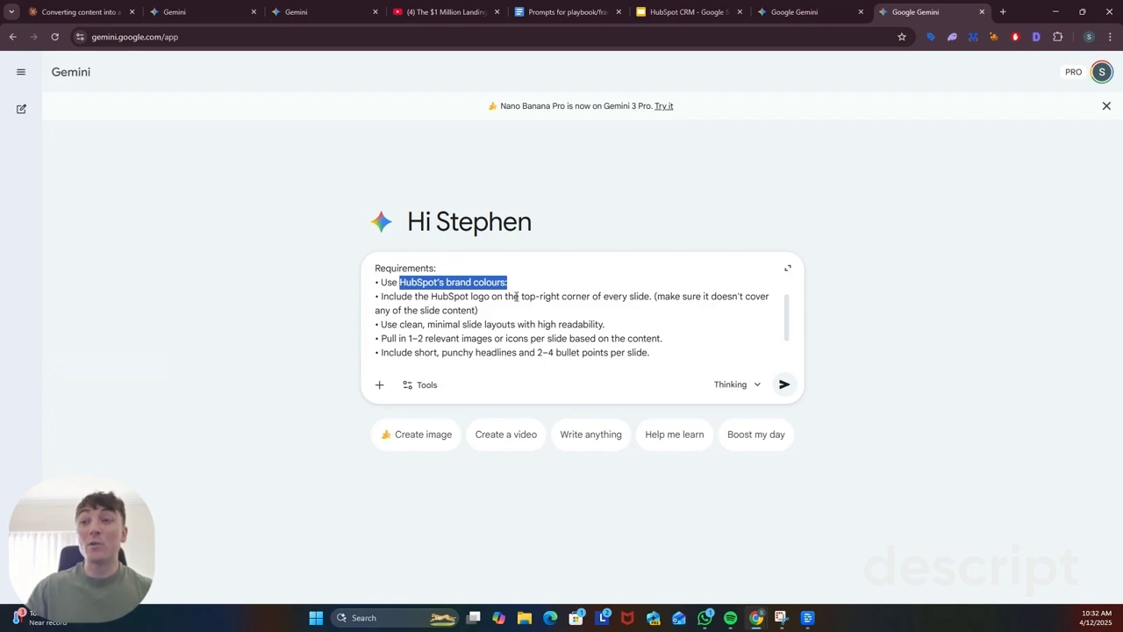
scroll(520, 299, down, 2)
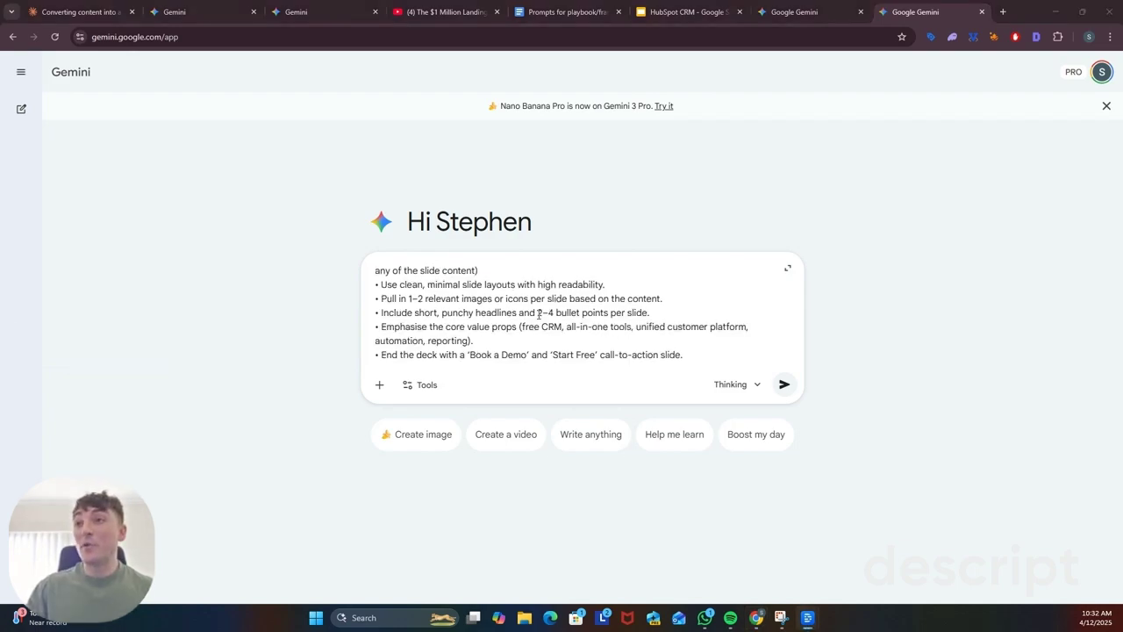
drag(683, 355, 380, 299)
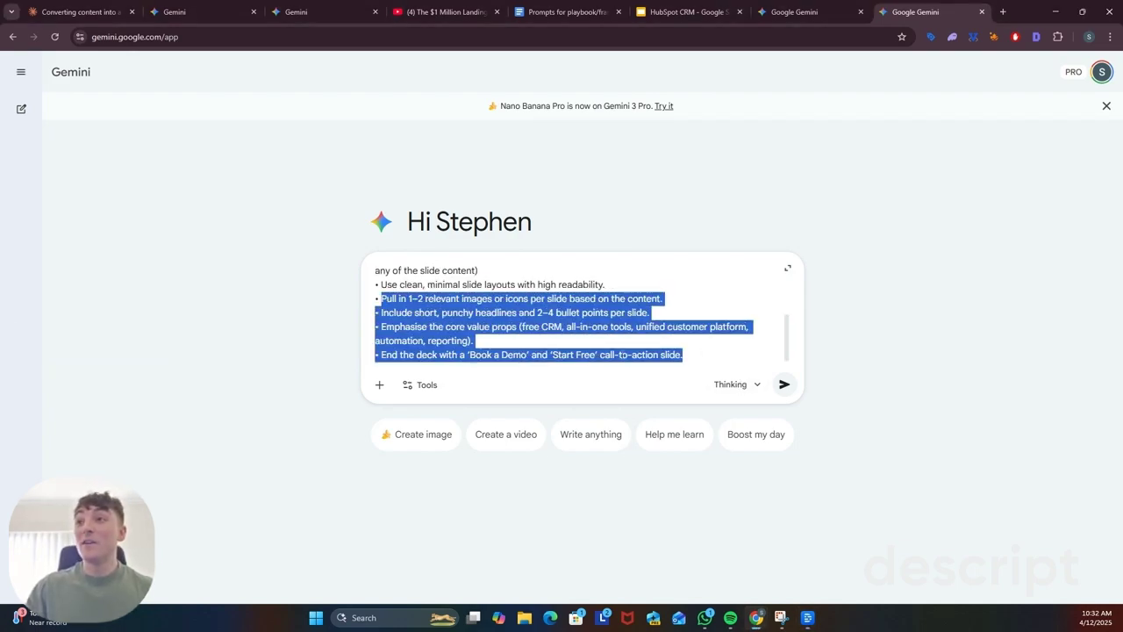
click(706, 352)
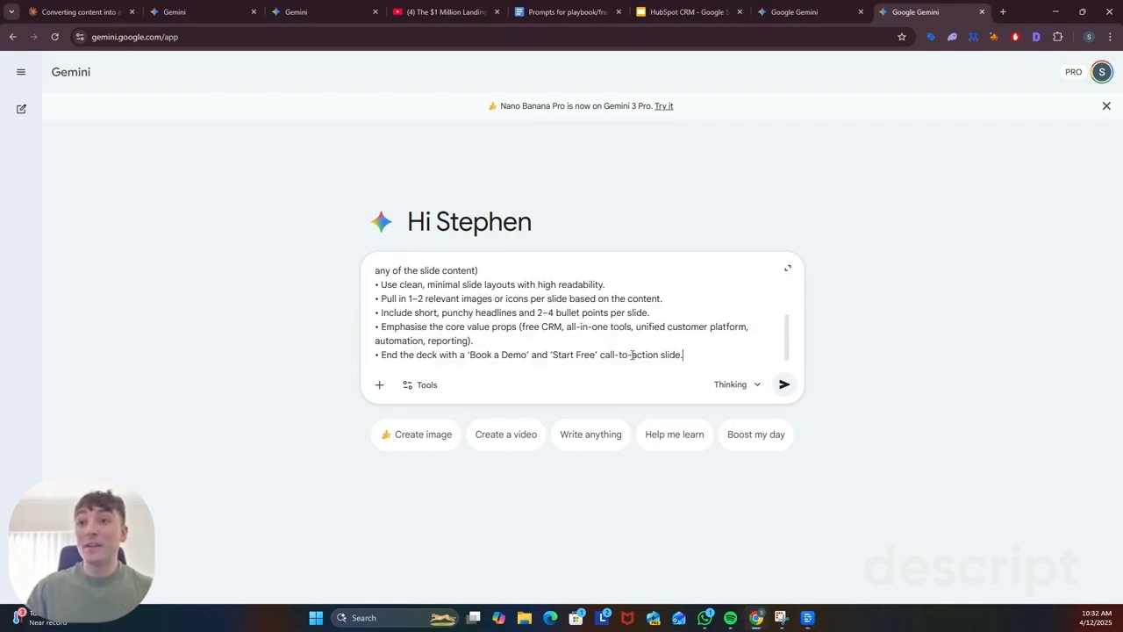
- Turn on Canvas and send the prompt to generate the slide deck
click(420, 384)
click(459, 488)
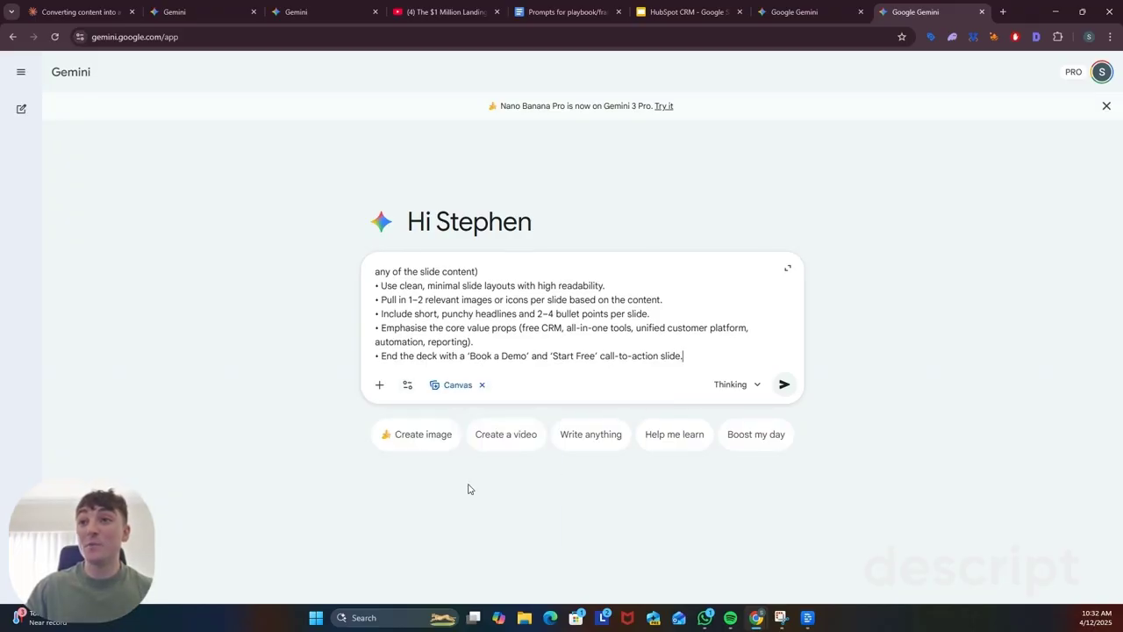
click(784, 386)
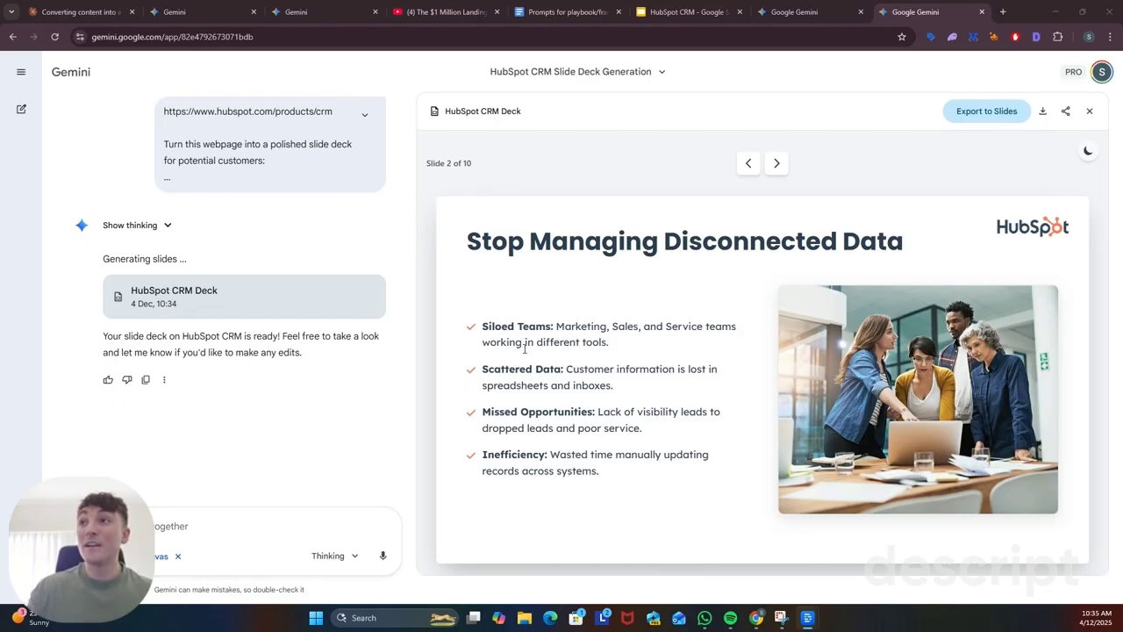
- Page through the HubSpot CRM Deck in Canvas until Slide 7 of 10 shows
click(778, 167)
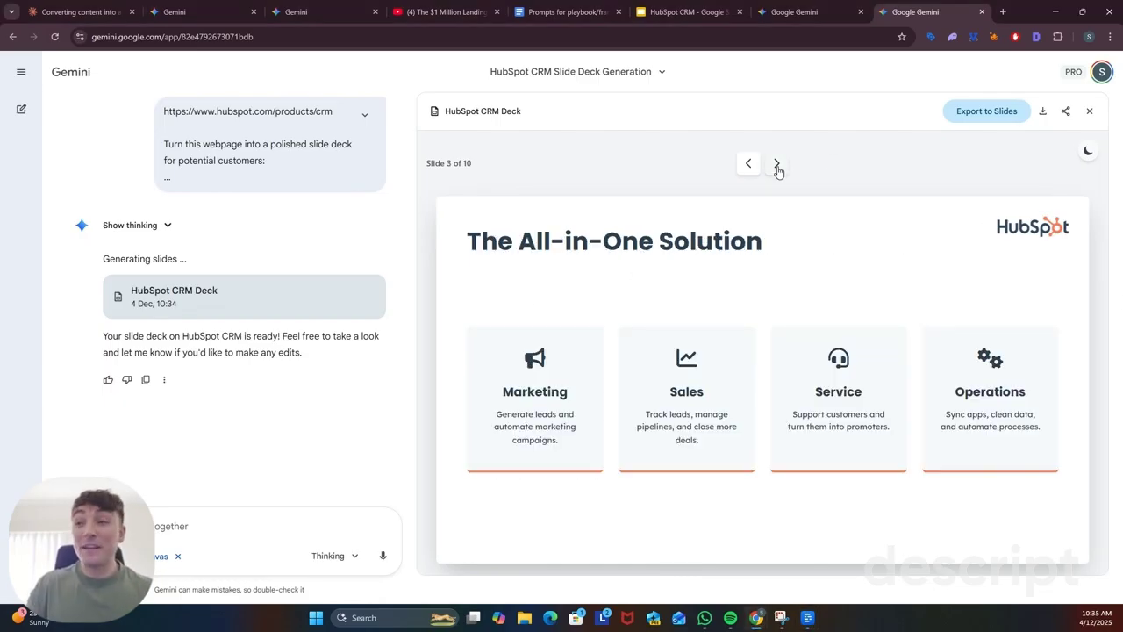
click(777, 167)
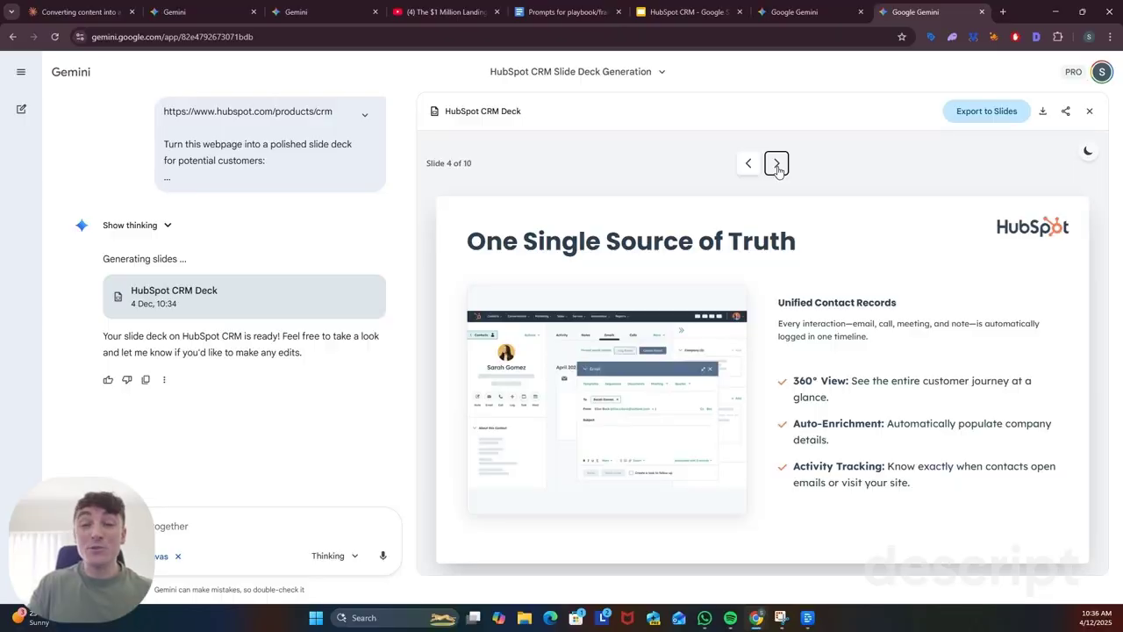
click(777, 167)
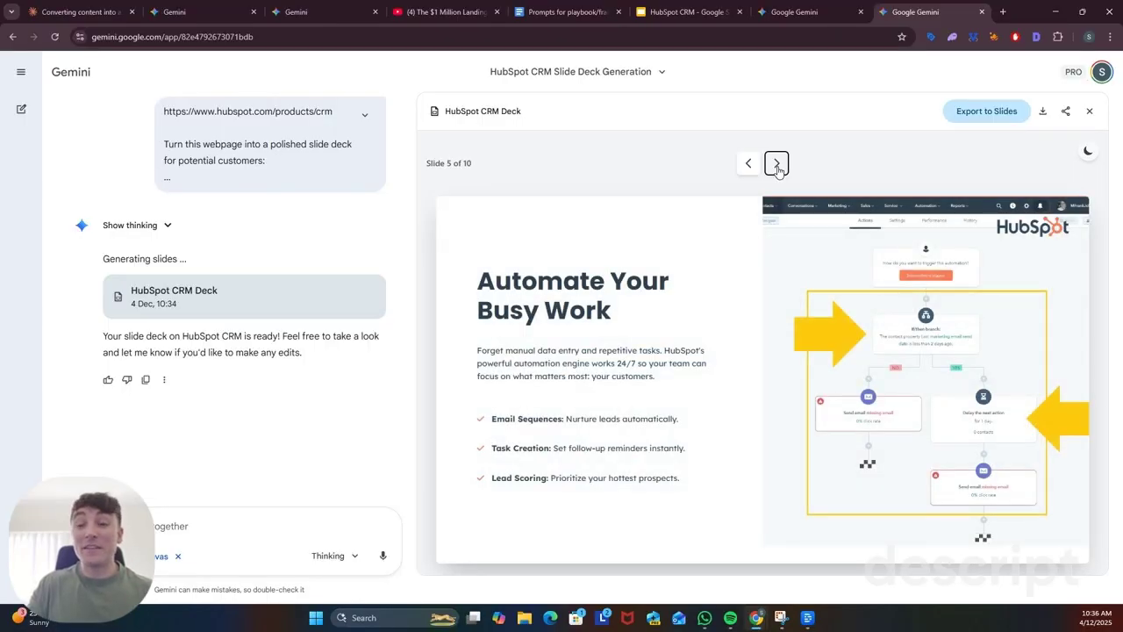
click(777, 166)
click(778, 167)
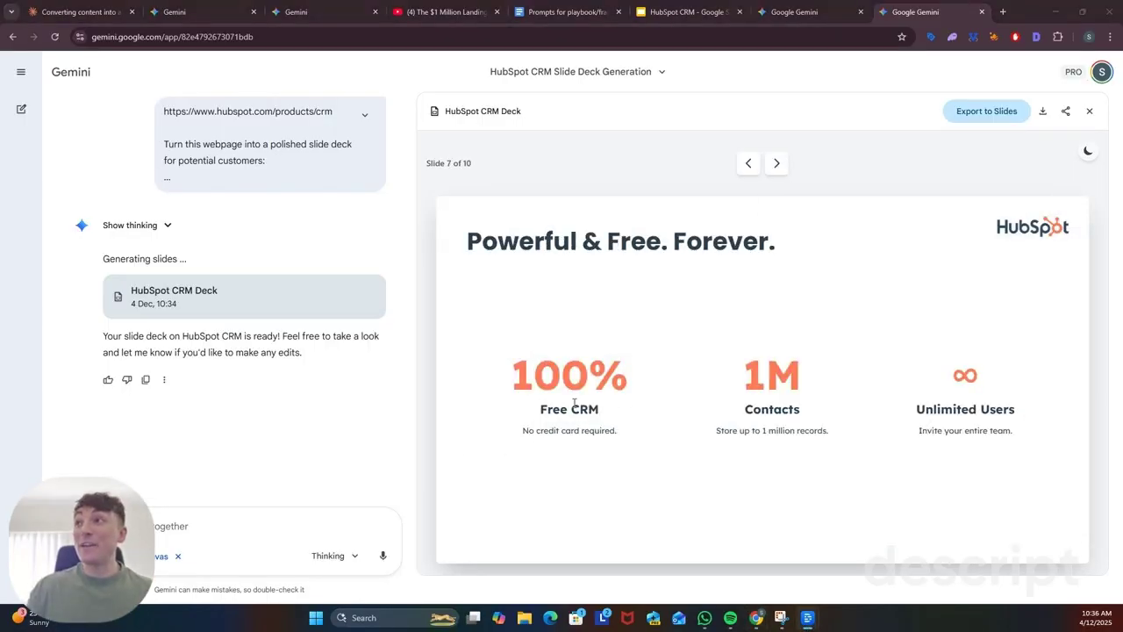
- Export the HubSpot CRM Deck to Google Slides and switch to the neighbouring tab
click(979, 117)
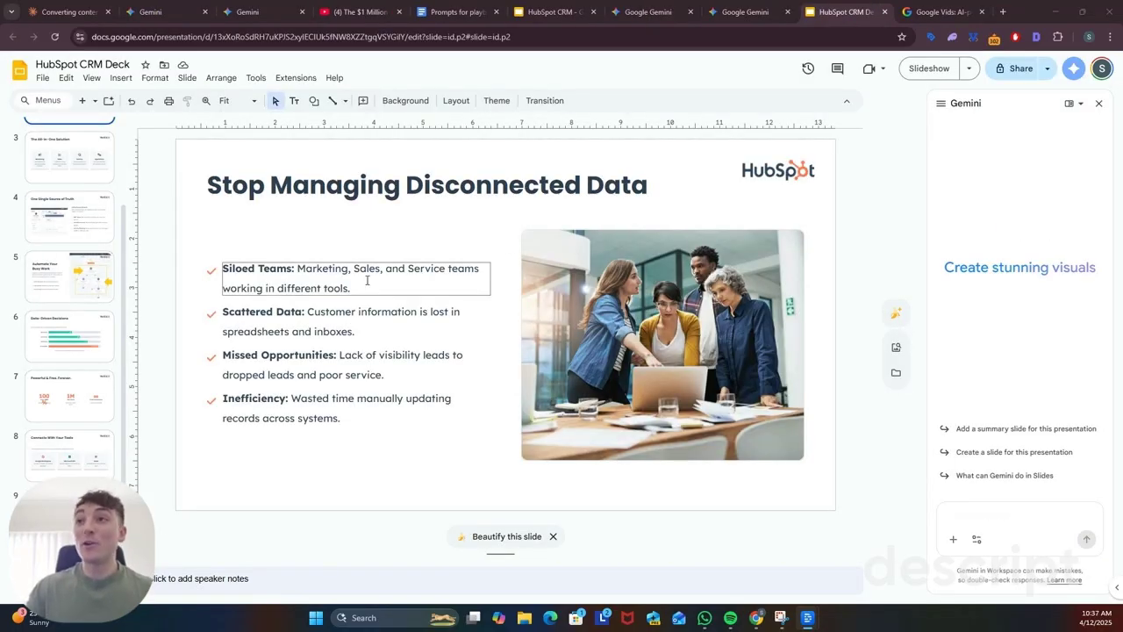
key(ctrl+Tab)
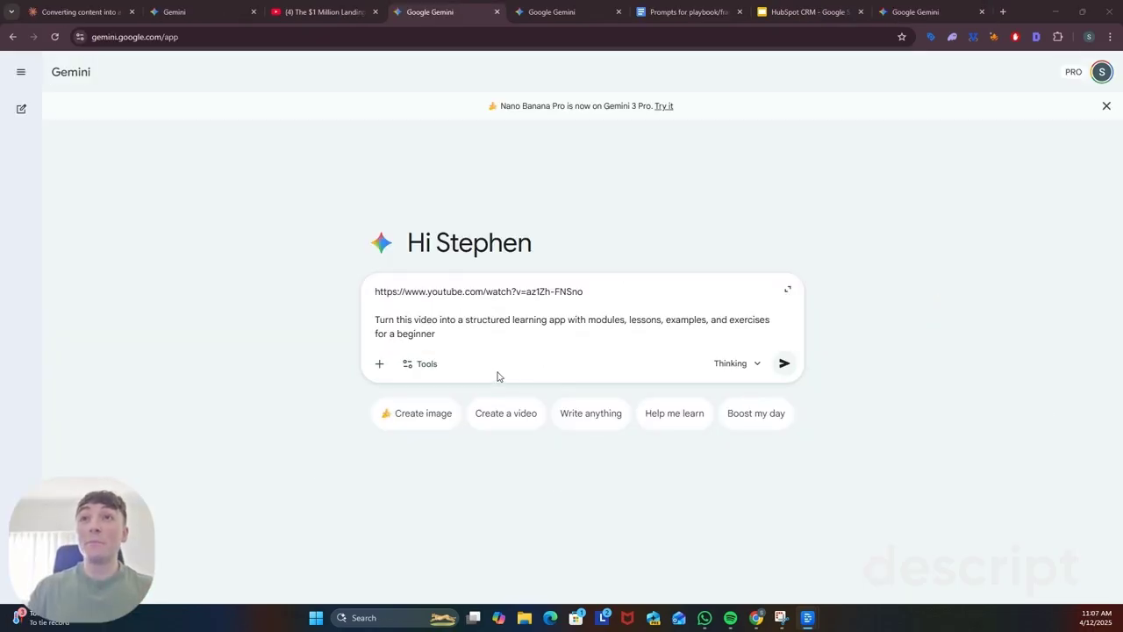
- Check the source YouTube video, then generate the LeadGen Masterclass app using Dynamic view
click(332, 6)
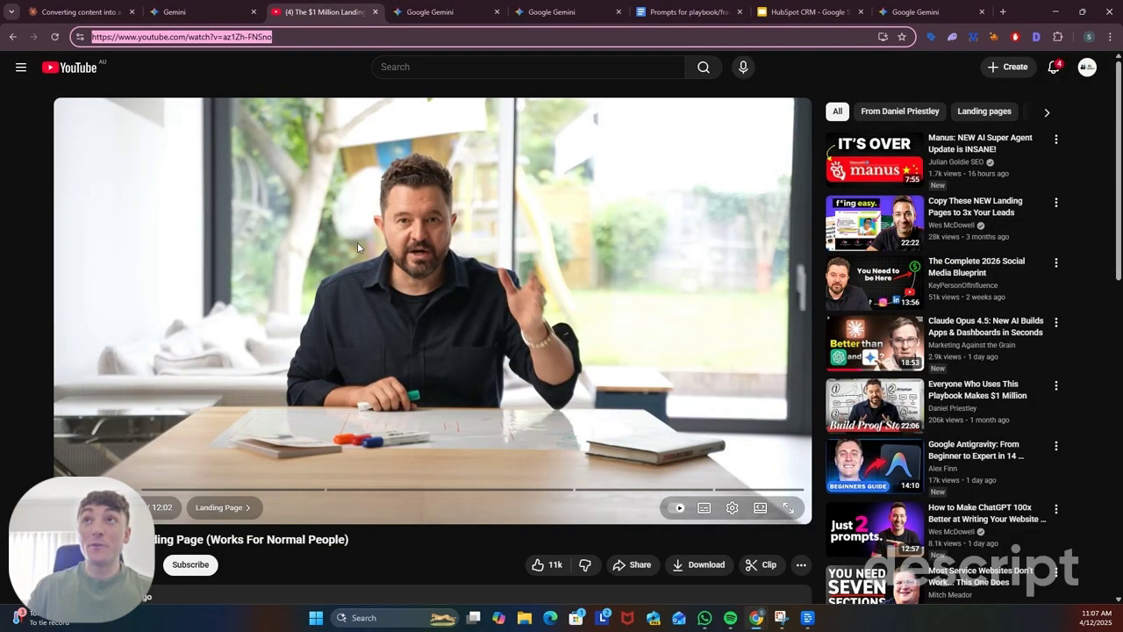
click(468, 20)
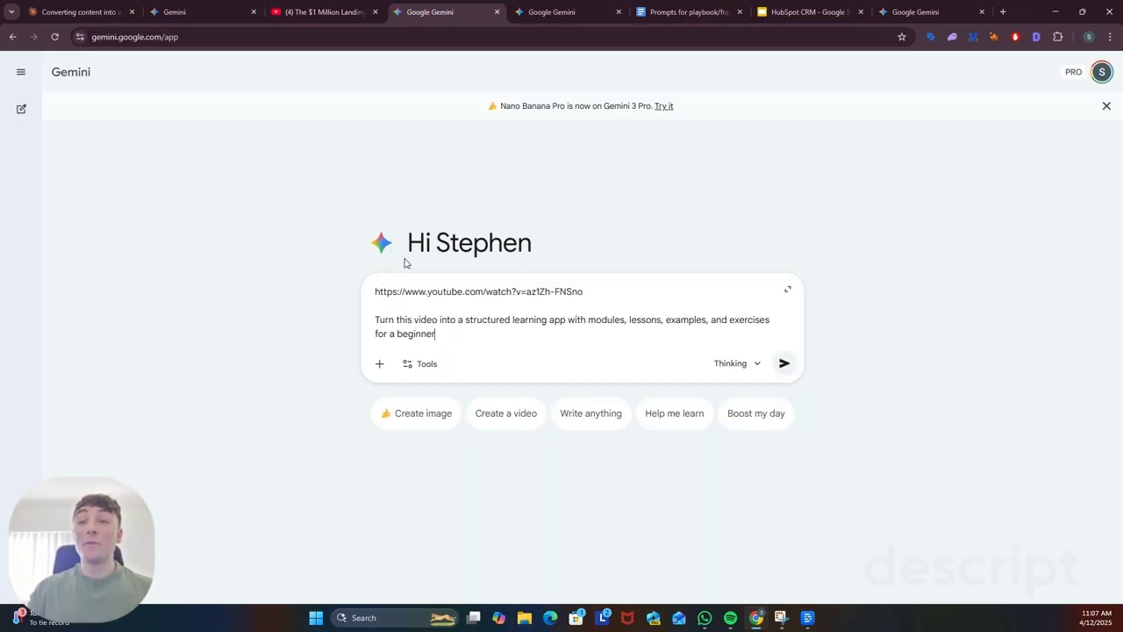
click(419, 365)
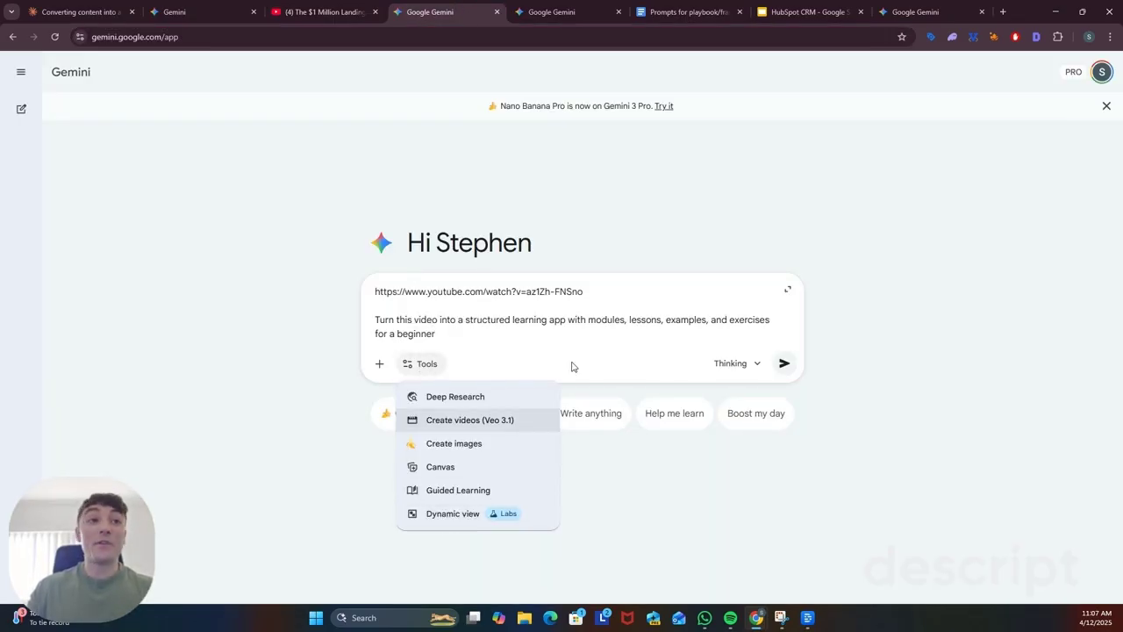
click(551, 12)
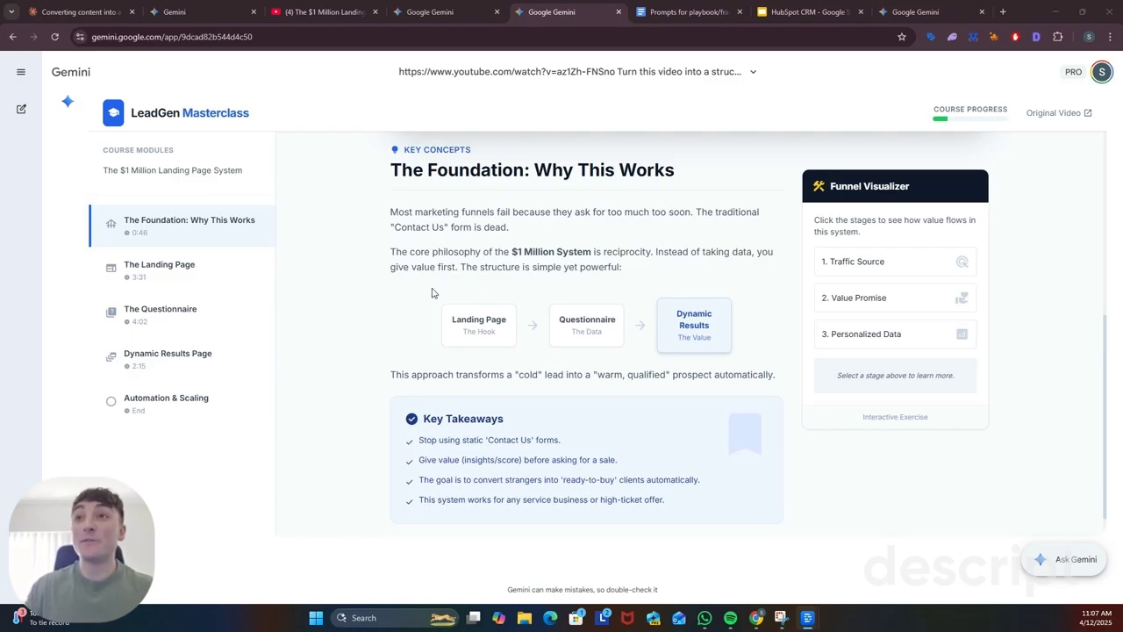
- Step through The Landing Page, The Questionnaire, Dynamic Results Page and Automation & Scaling modules
click(159, 266)
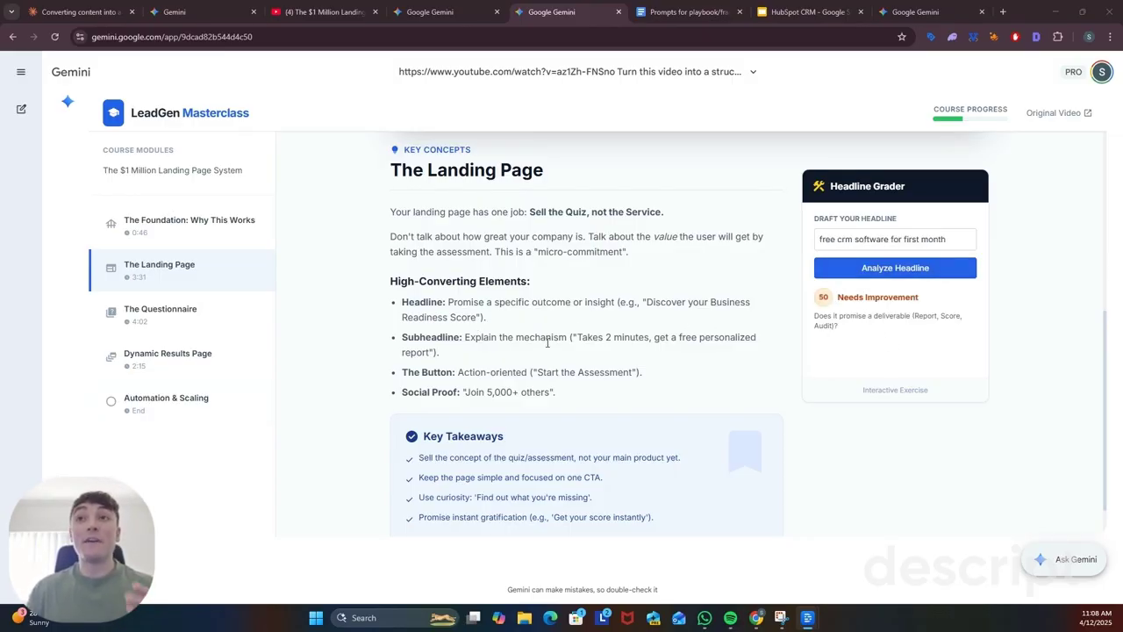
click(160, 309)
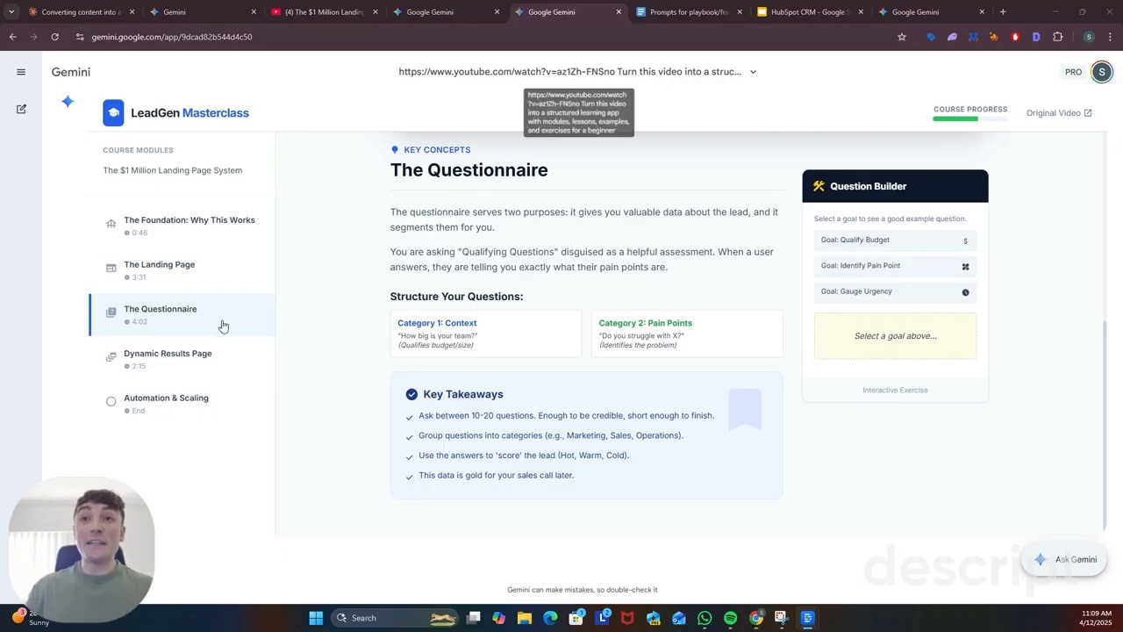
click(202, 354)
click(205, 403)
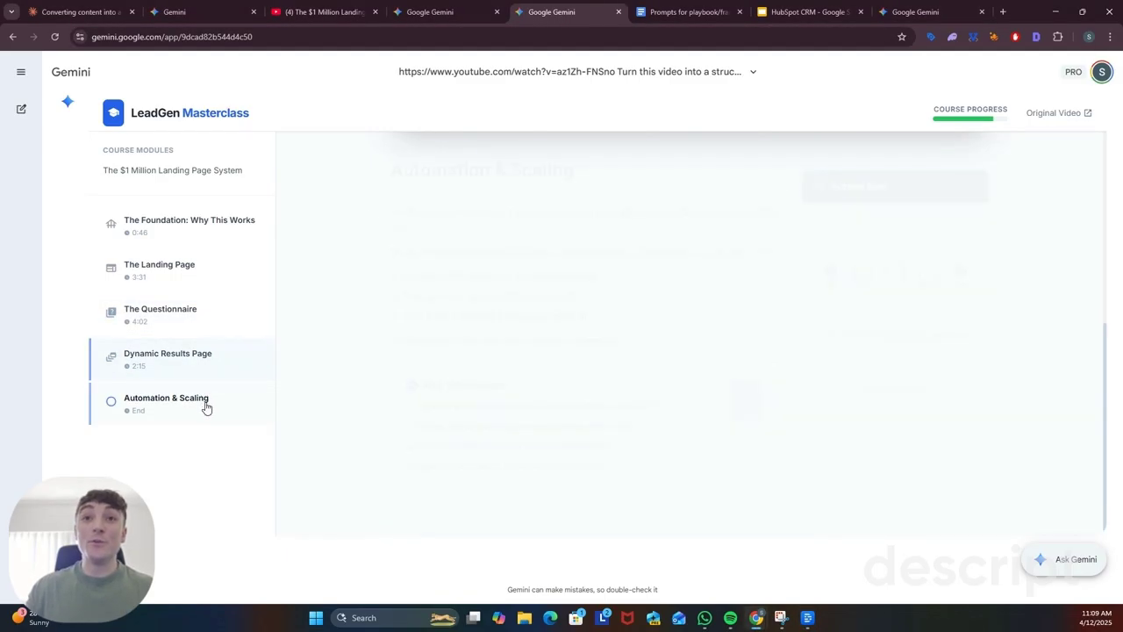